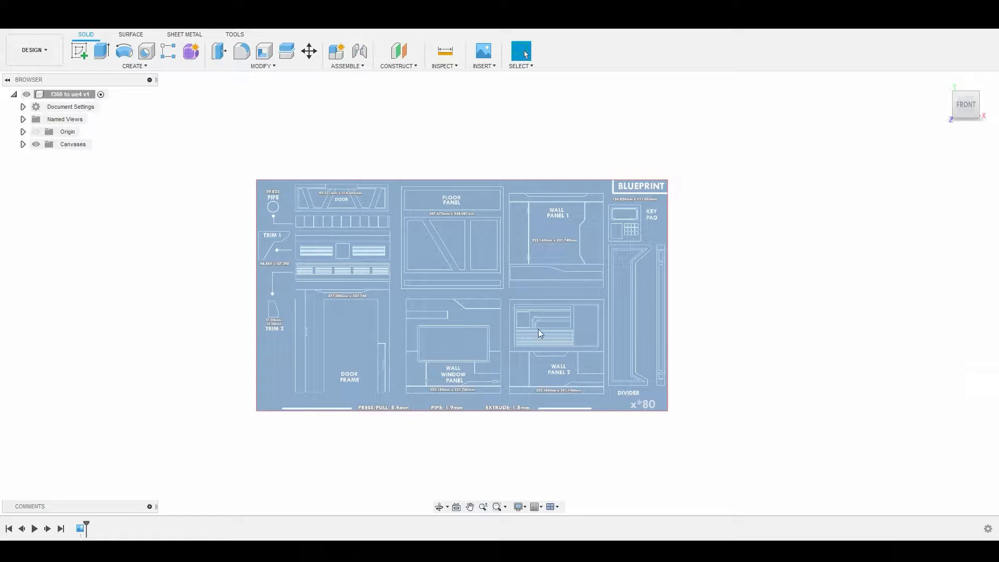
pyautogui.scroll(3, 494, 219)
pyautogui.scroll(5, 442, 221)
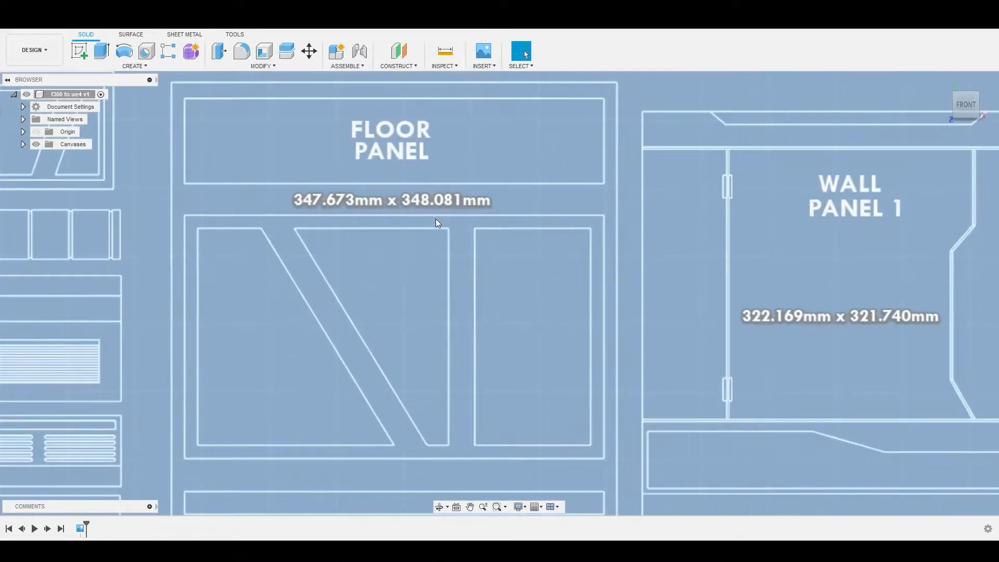
pyautogui.scroll(-8, 529, 208)
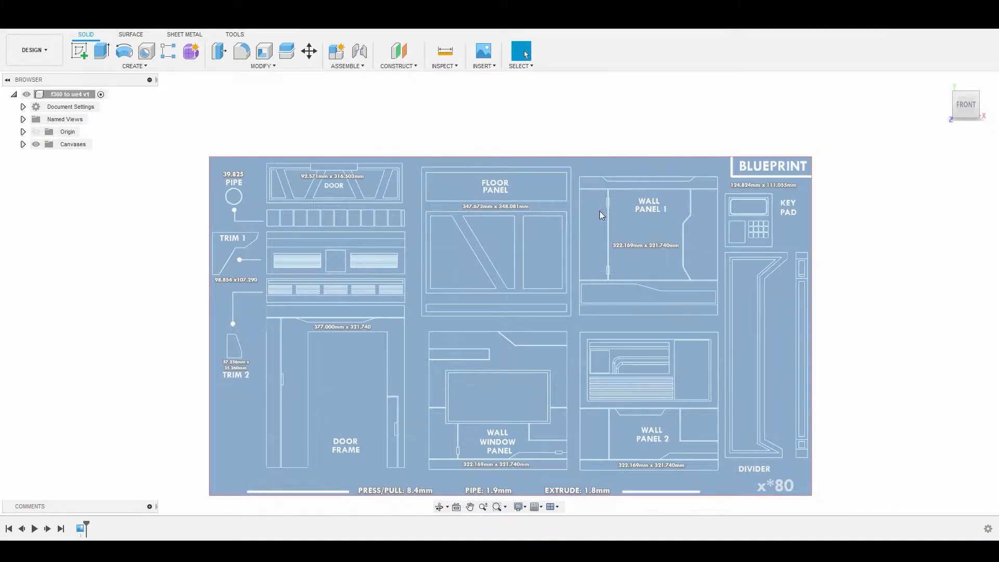
pyautogui.click(7, 80)
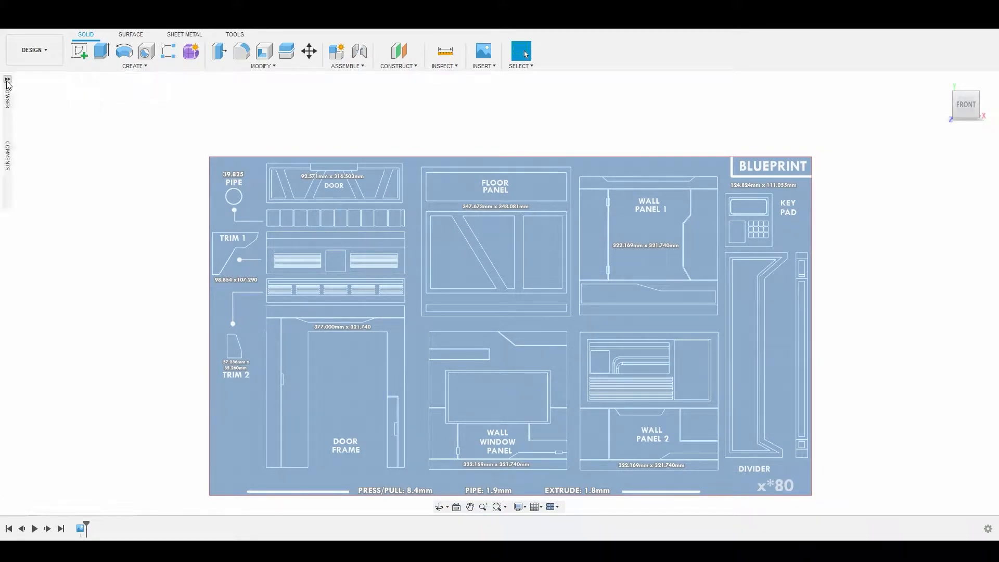
pyautogui.click(7, 80)
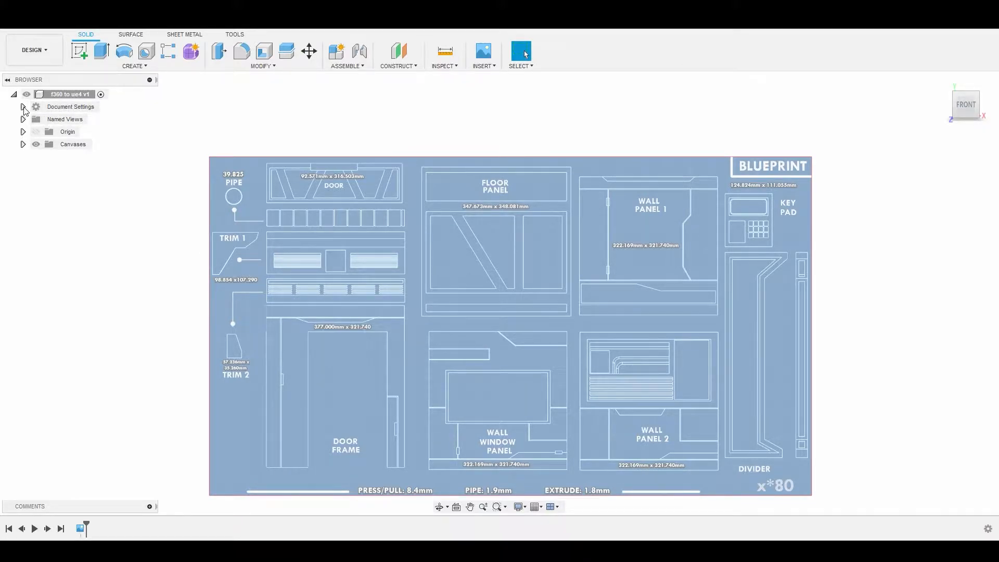
# Step: Check the document's active unit type and the available unit options without changing them
pyautogui.click(23, 108)
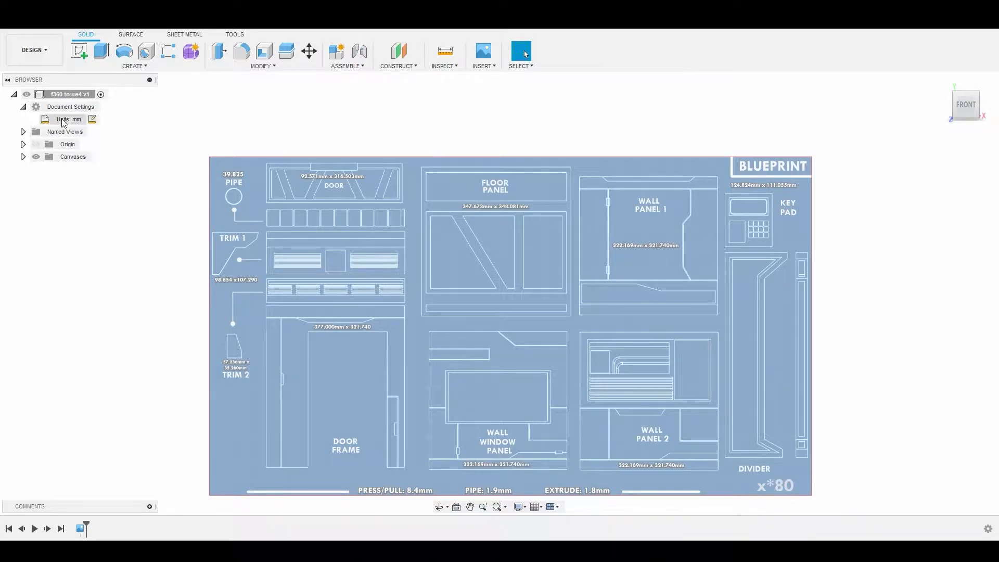
pyautogui.click(93, 120)
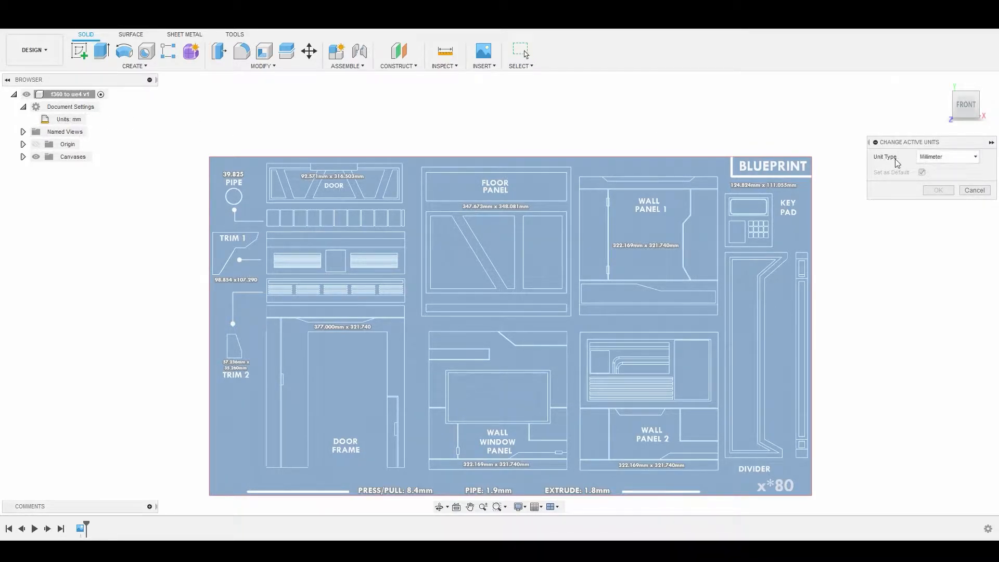
pyautogui.click(960, 162)
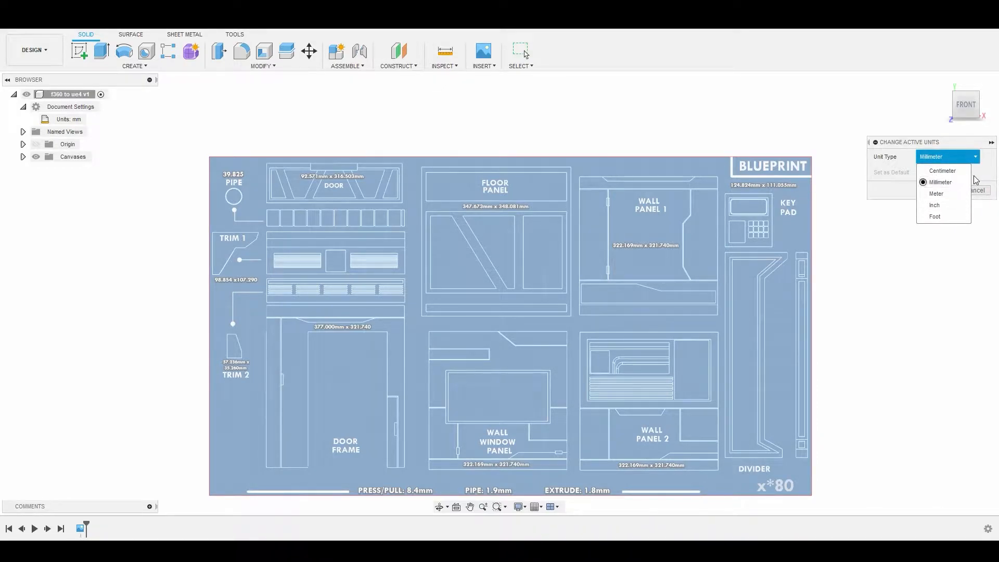
pyautogui.click(989, 178)
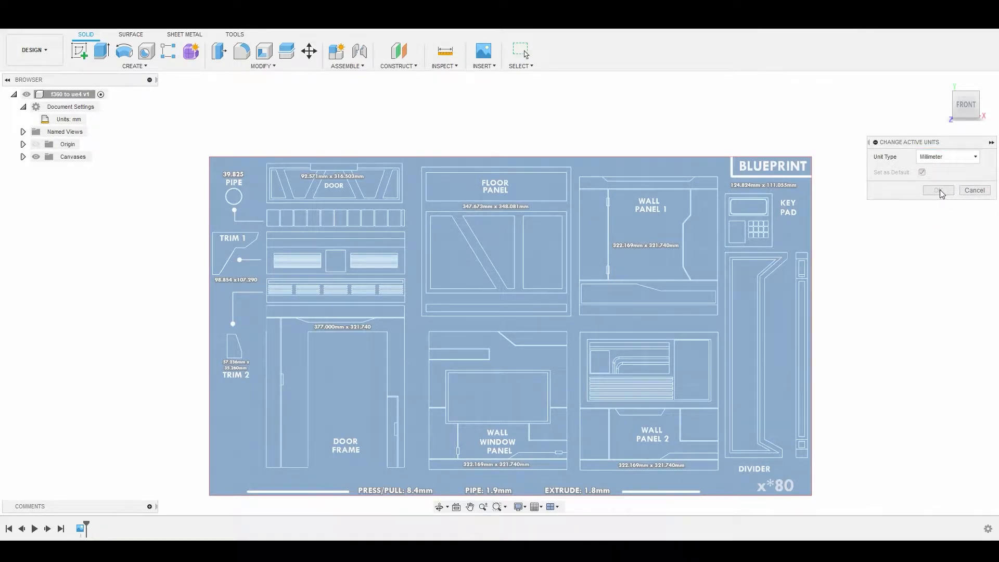
pyautogui.click(974, 190)
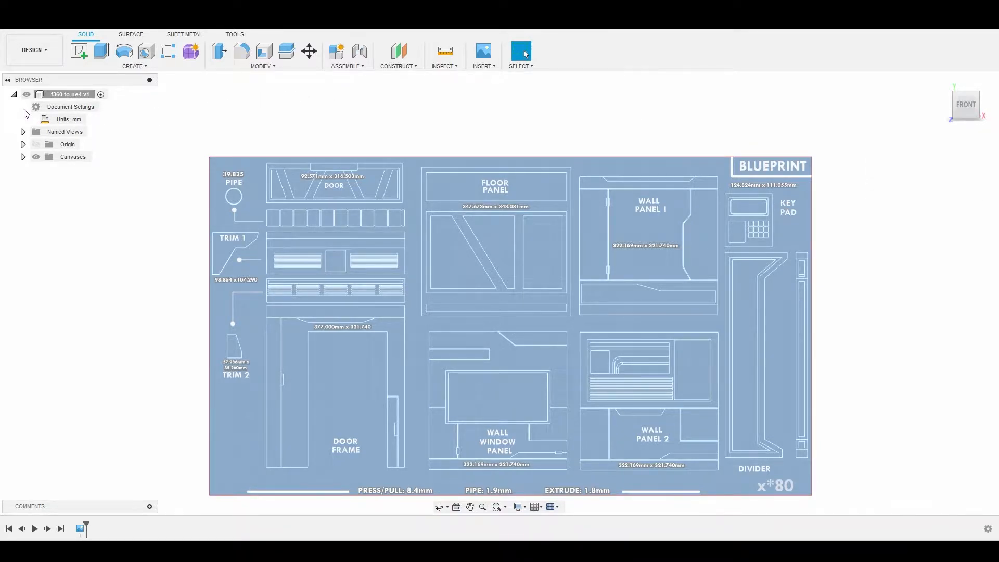
pyautogui.click(23, 108)
# Step: Create a new sketch on the front plane, over the blueprint canvas
pyautogui.scroll(-2, 72, 164)
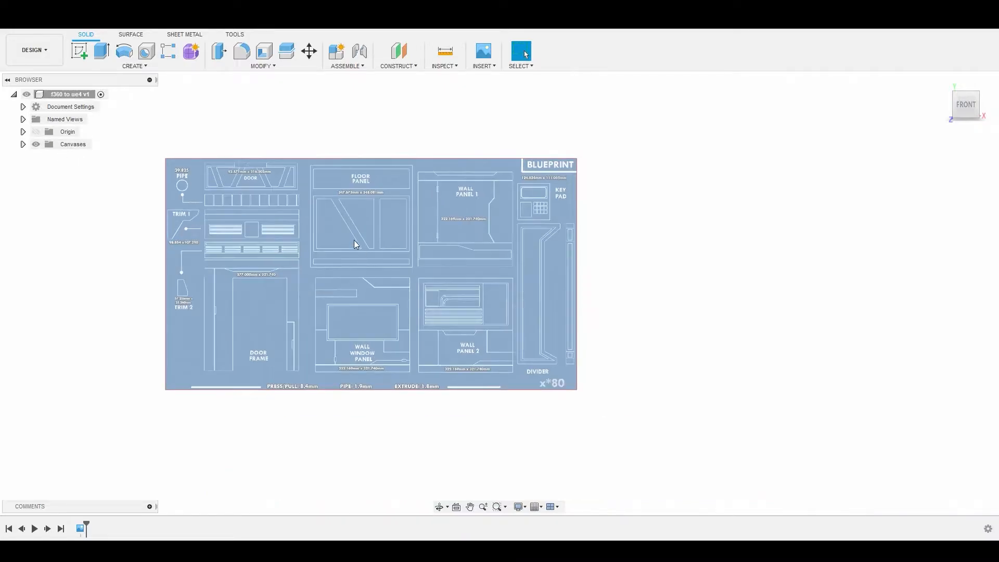
pyautogui.scroll(5, 354, 239)
pyautogui.scroll(-2, 354, 243)
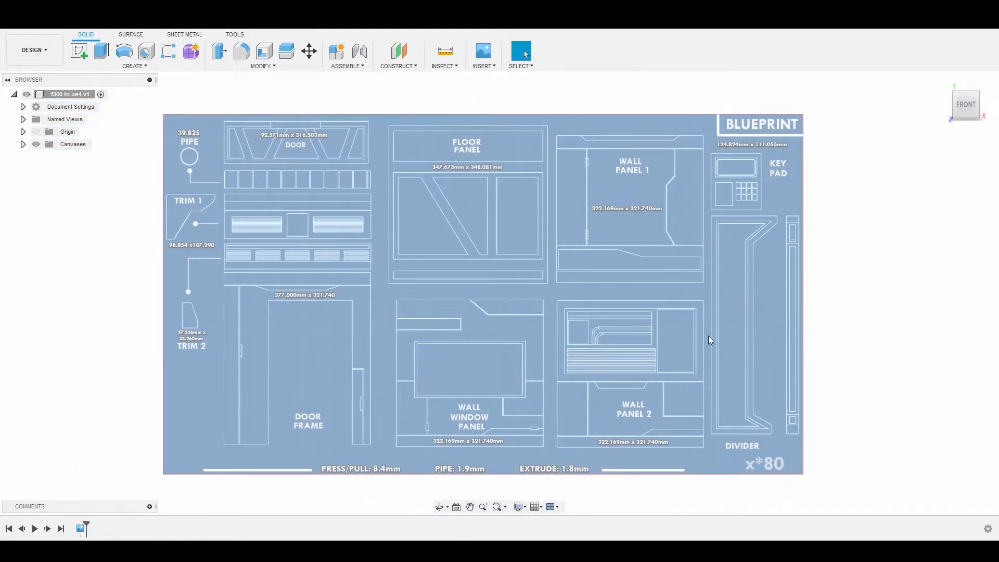
pyautogui.moveTo(645, 306); pyautogui.dragTo(622, 303, button='middle')
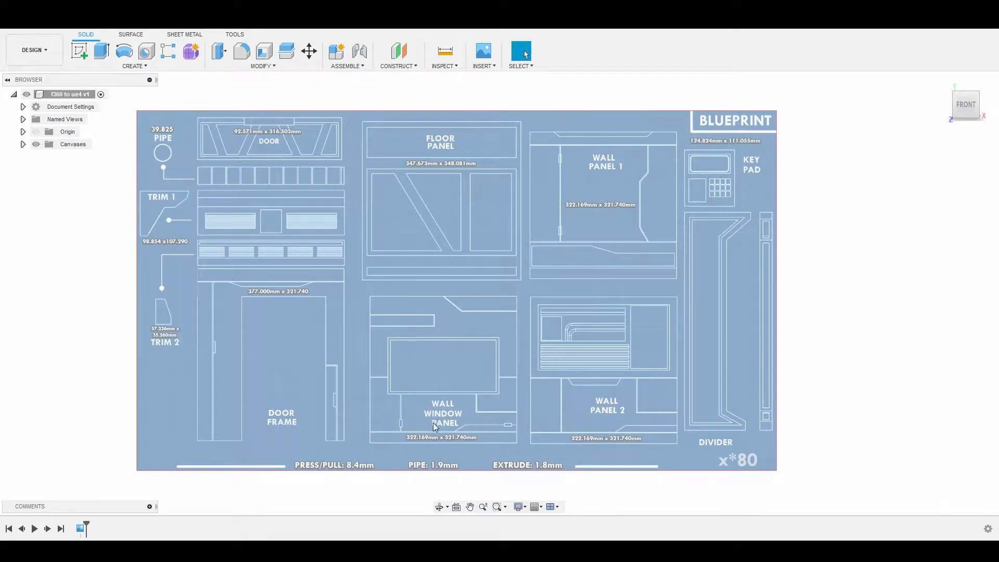
pyautogui.moveTo(572, 305); pyautogui.dragTo(541, 316, button='middle')
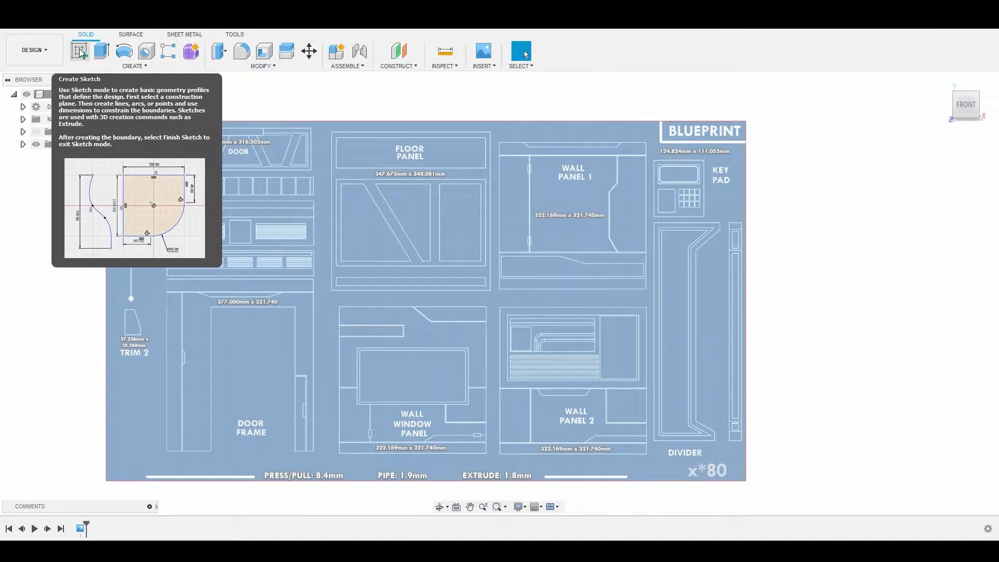
pyautogui.click(120, 67)
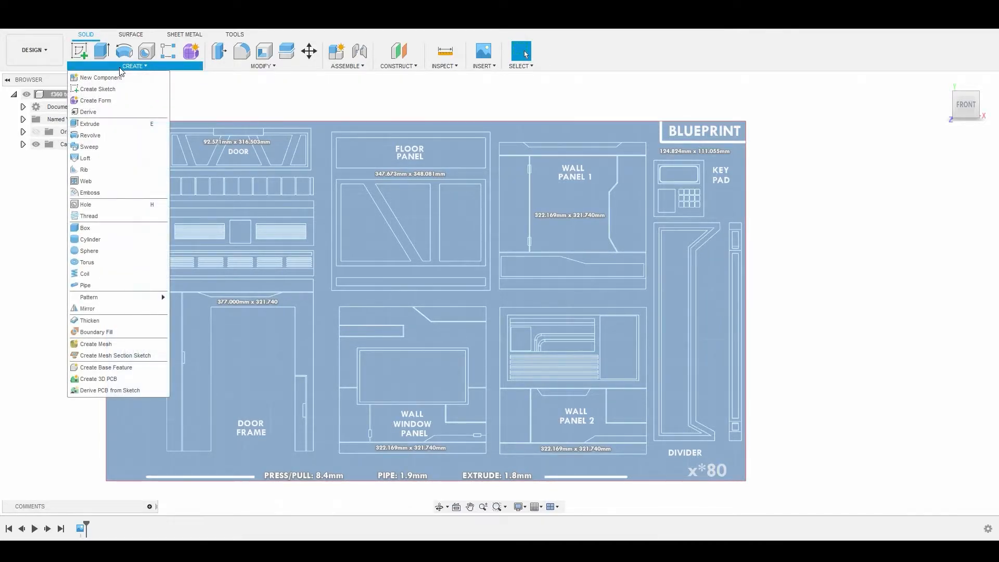
pyautogui.click(92, 89)
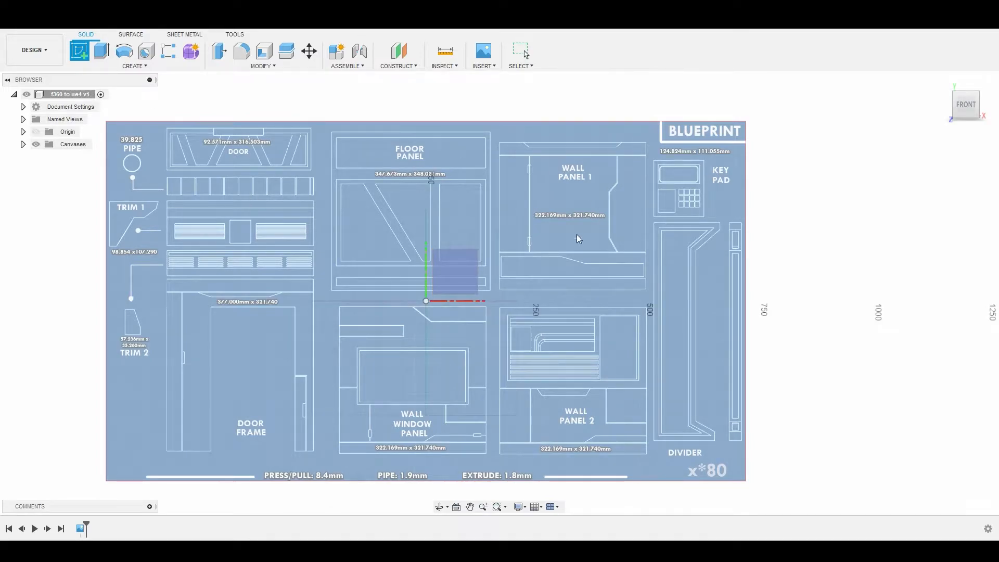
pyautogui.click(454, 270)
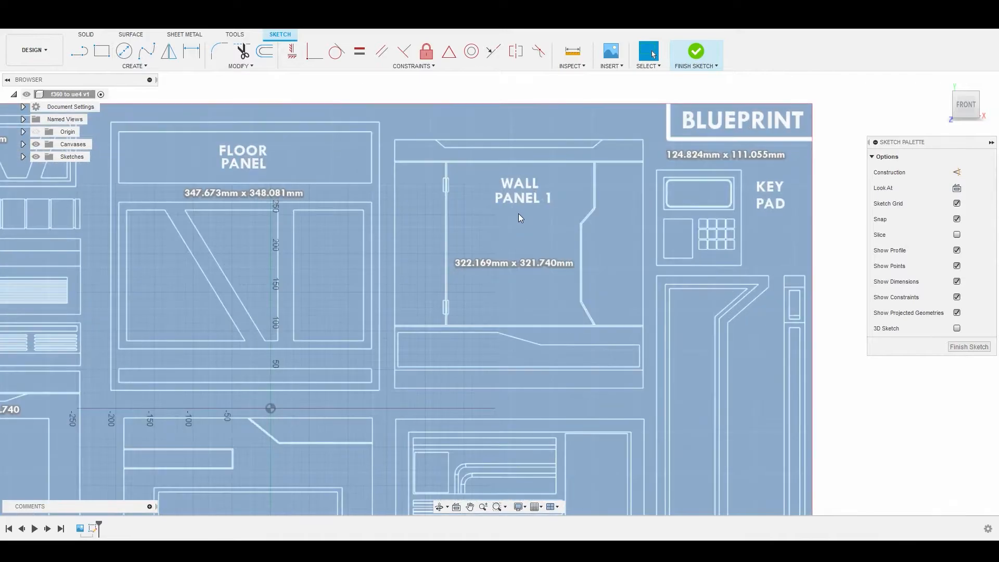
# Step: Begin a 2-point rectangle with its first corner on the upper-left corner of the Wall Panel 1 outline
pyautogui.scroll(1, 517, 213)
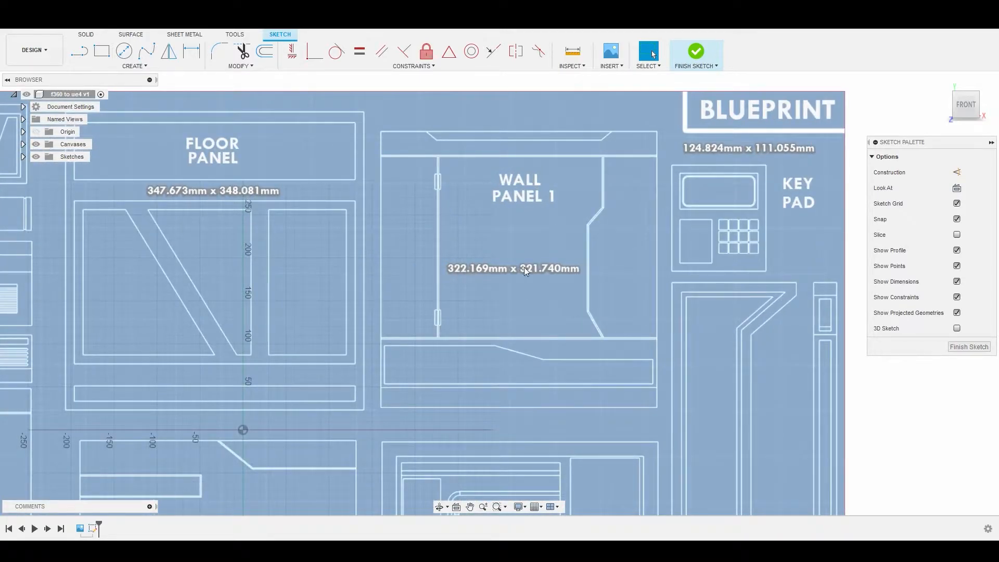
pyautogui.moveTo(509, 250); pyautogui.dragTo(482, 262, button='middle')
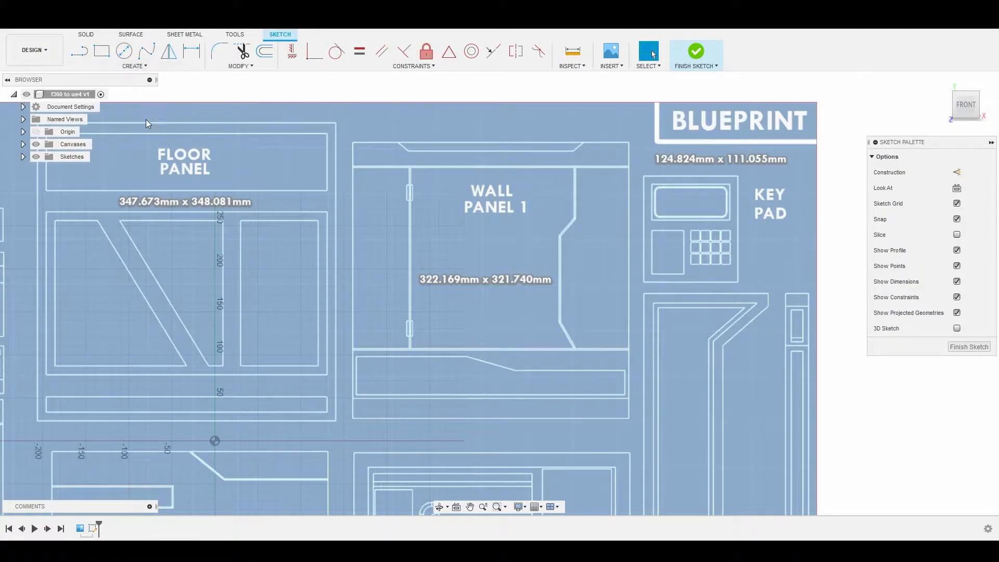
pyautogui.click(136, 66)
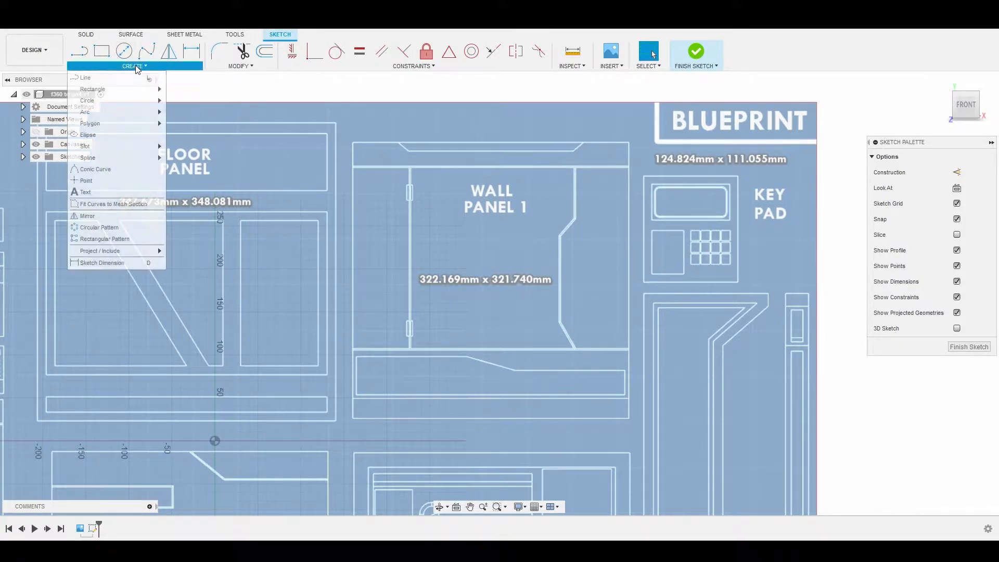
pyautogui.moveTo(106, 89)
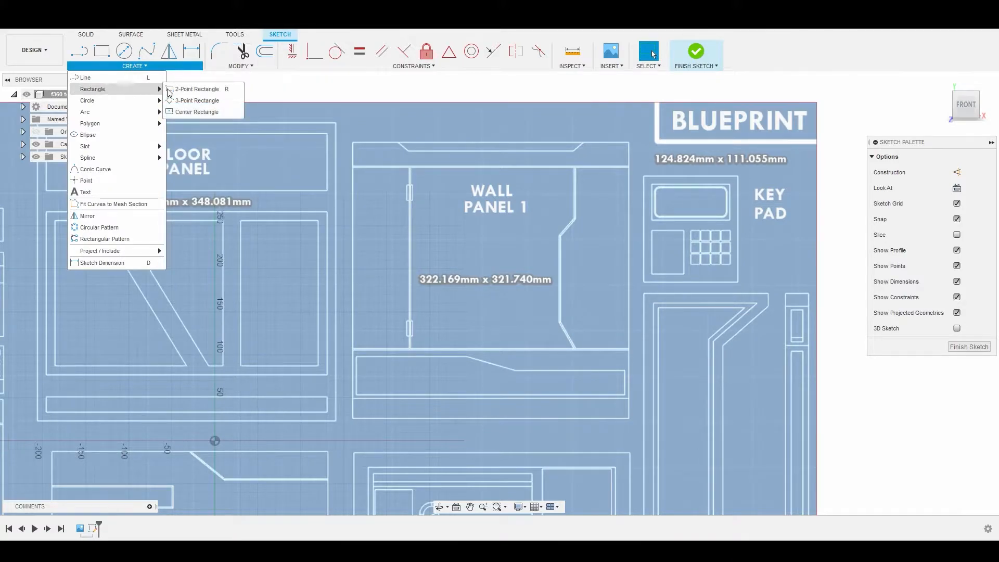
pyautogui.click(196, 90)
pyautogui.scroll(1, 379, 151)
pyautogui.scroll(5, 379, 150)
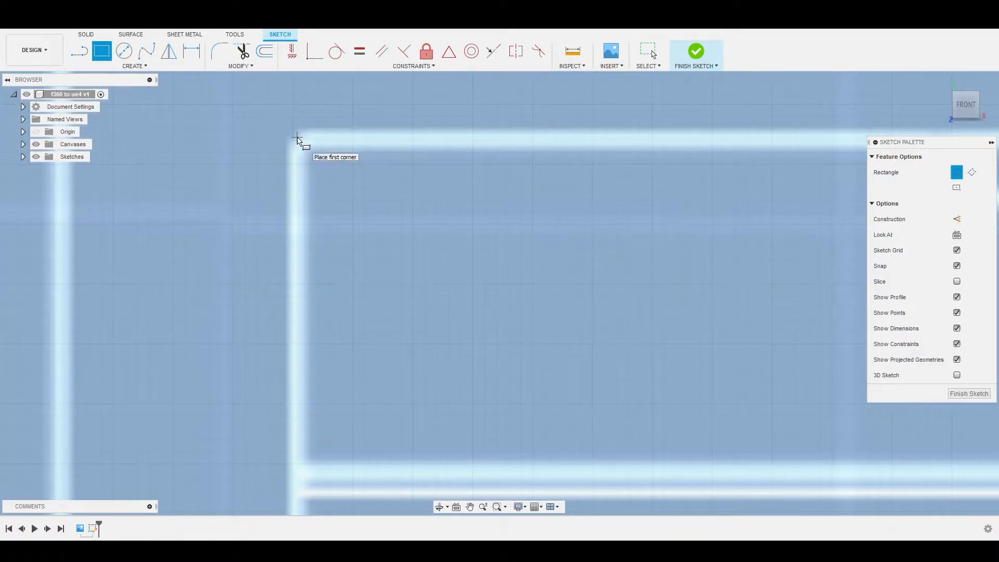
pyautogui.click(297, 138)
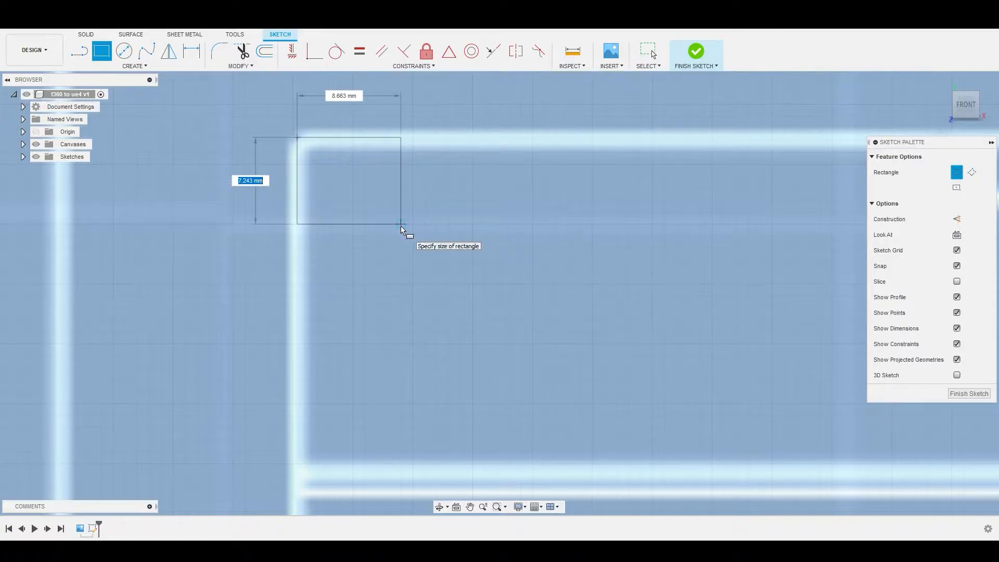
pyautogui.scroll(-10, 401, 227)
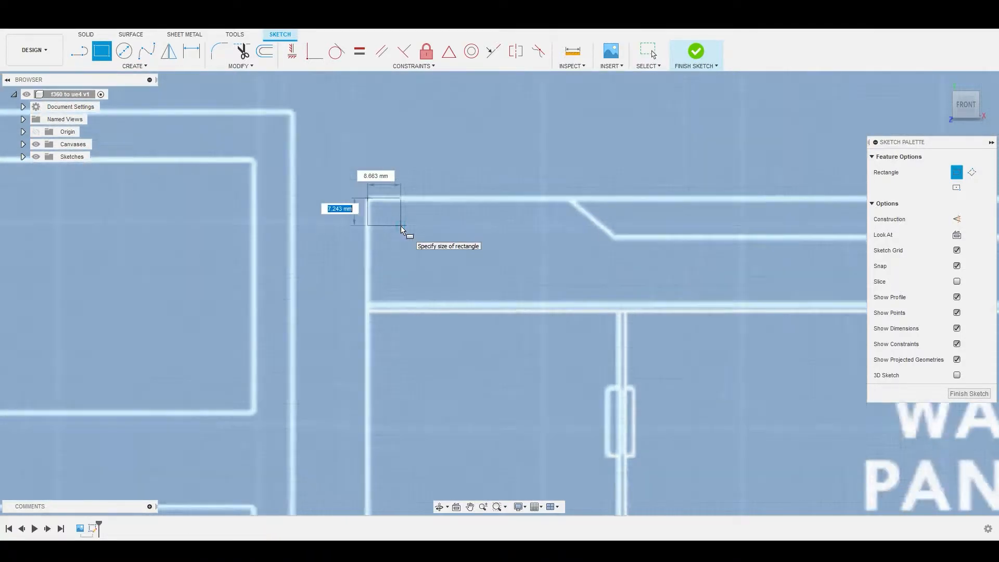
pyautogui.scroll(-1, 400, 226)
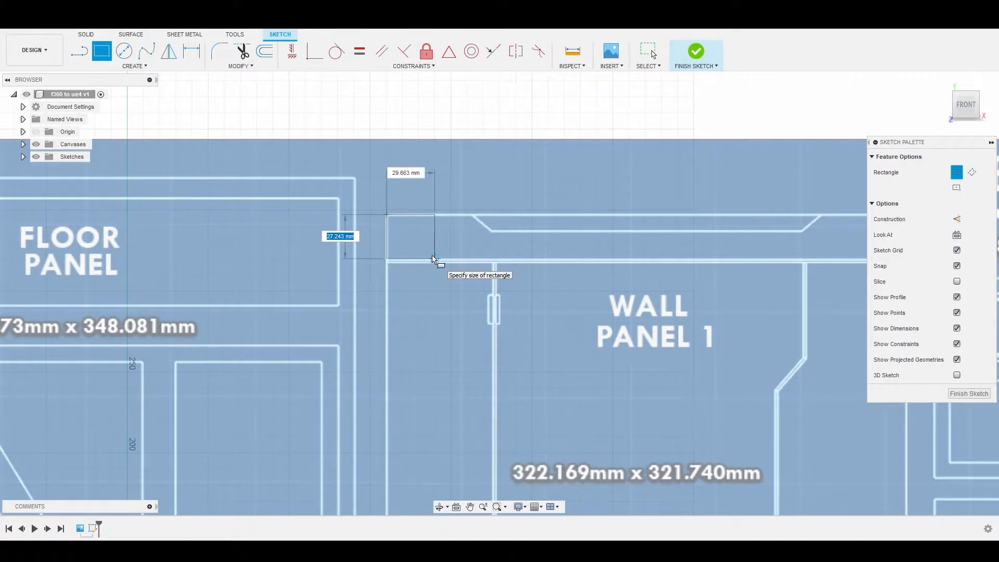
# Step: Set the Wall Panel 1 rectangle's height to 322.169 mm and its width to 321.740 mm
pyautogui.write('322')
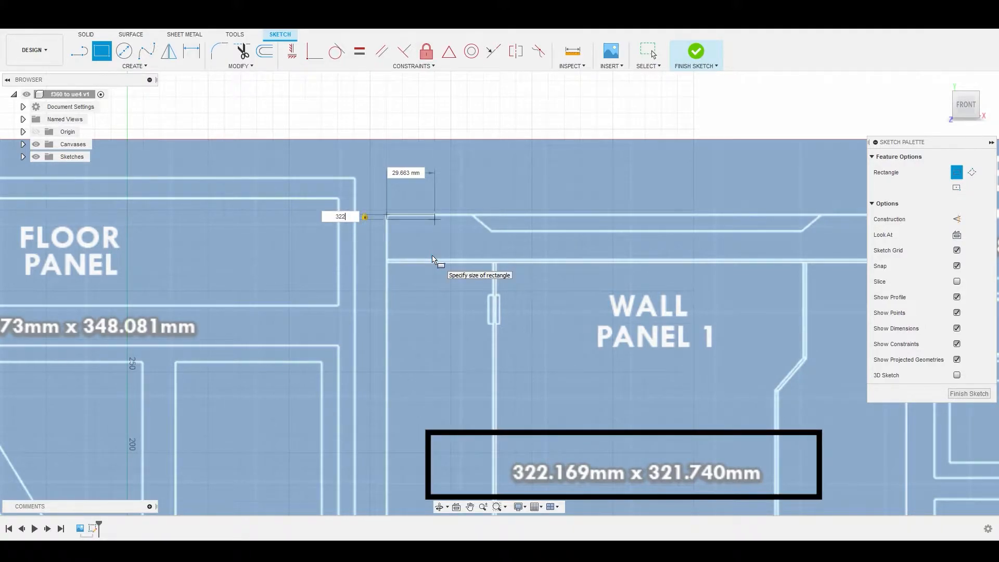
pyautogui.write('.169')
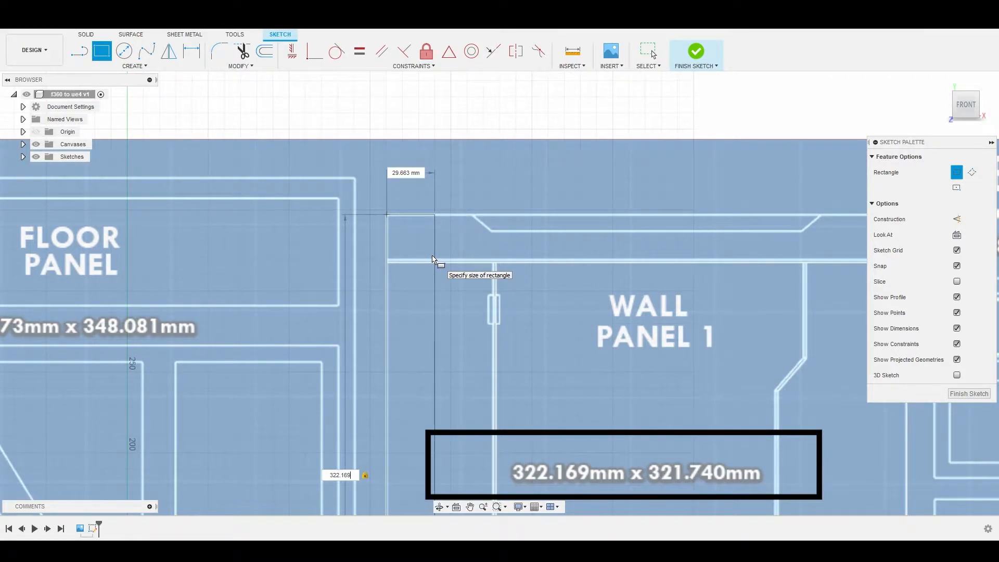
pyautogui.press('Tab')
pyautogui.write('321.740')
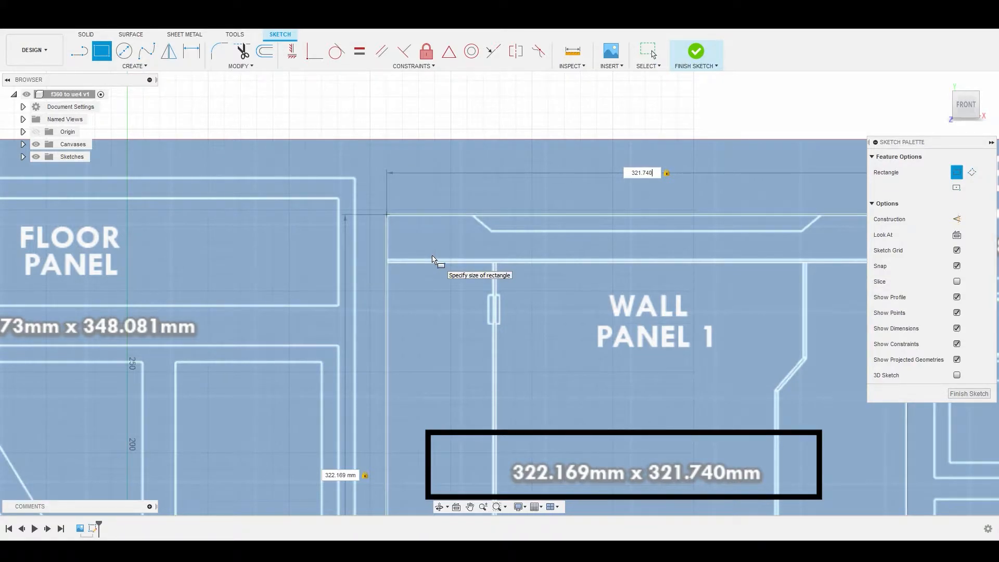
pyautogui.press('Return')
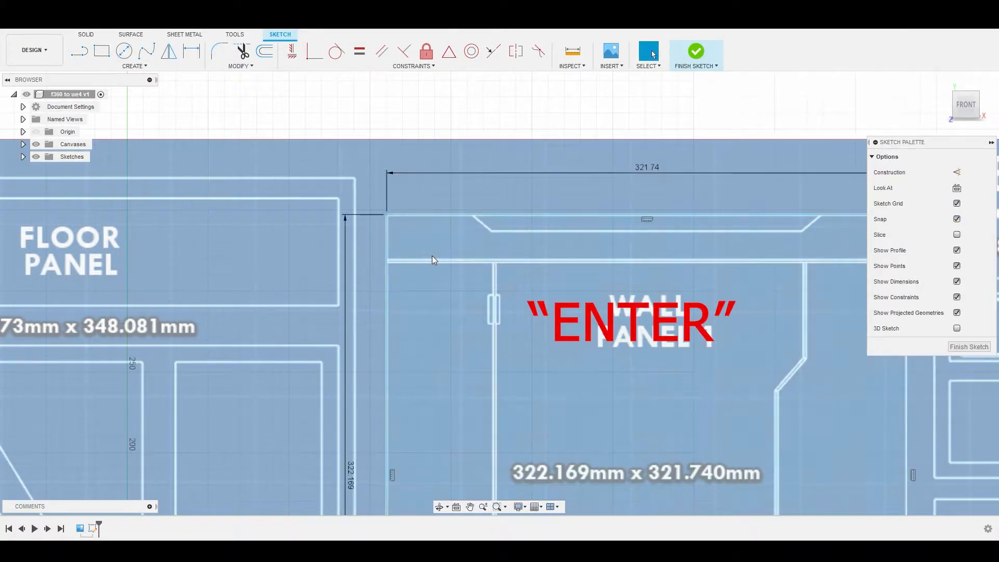
# Step: Duplicate the Wall Panel 1 rectangle with its dimensions and move the copy -360.986 mm in Y onto the Wall Panel 2 outline
pyautogui.scroll(-5, 430, 253)
pyautogui.moveTo(495, 322); pyautogui.dragTo(388, 252, button='middle')
pyautogui.scroll(3, 388, 252)
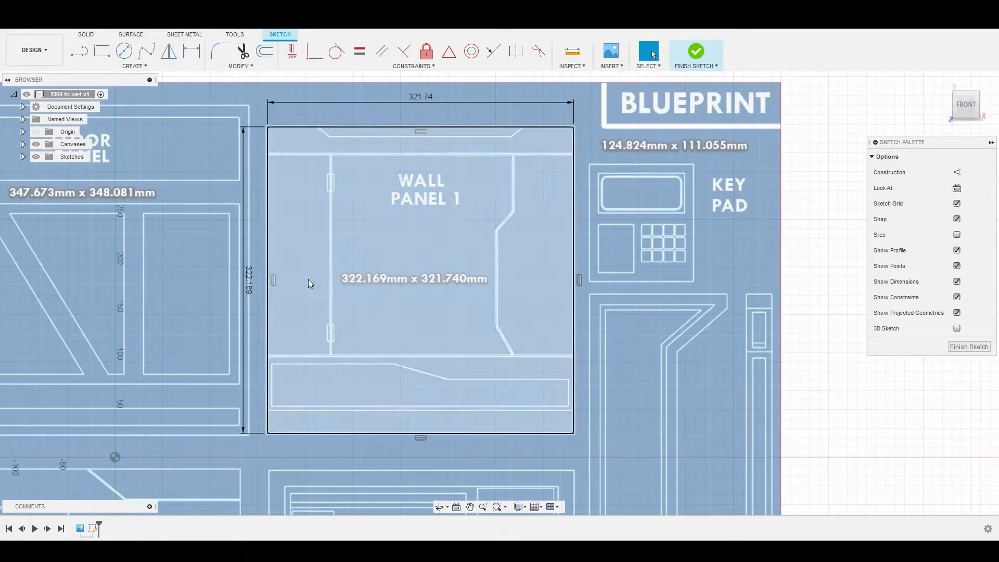
pyautogui.scroll(-6, 382, 332)
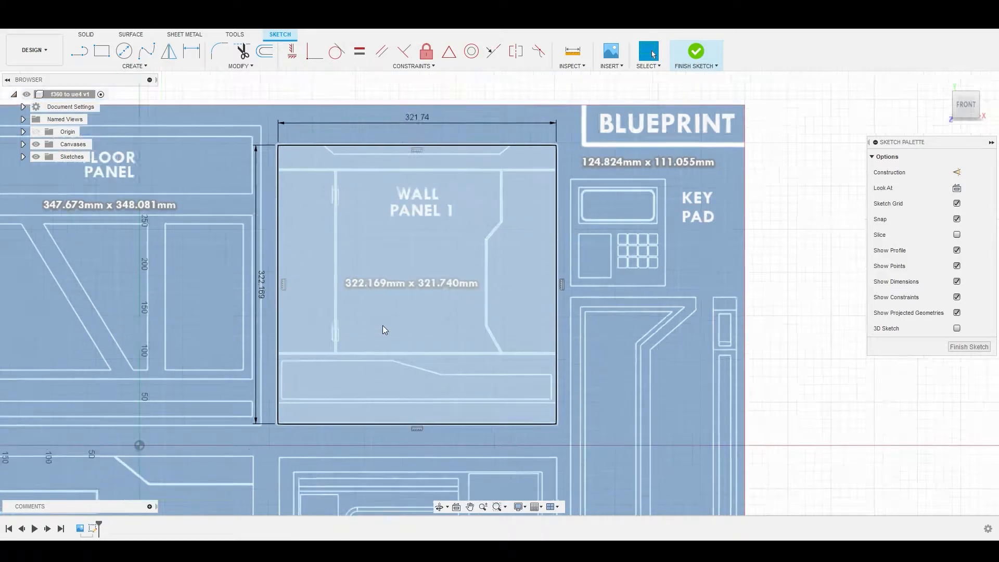
pyautogui.moveTo(441, 359); pyautogui.dragTo(434, 291, button='middle')
pyautogui.scroll(4, 433, 305)
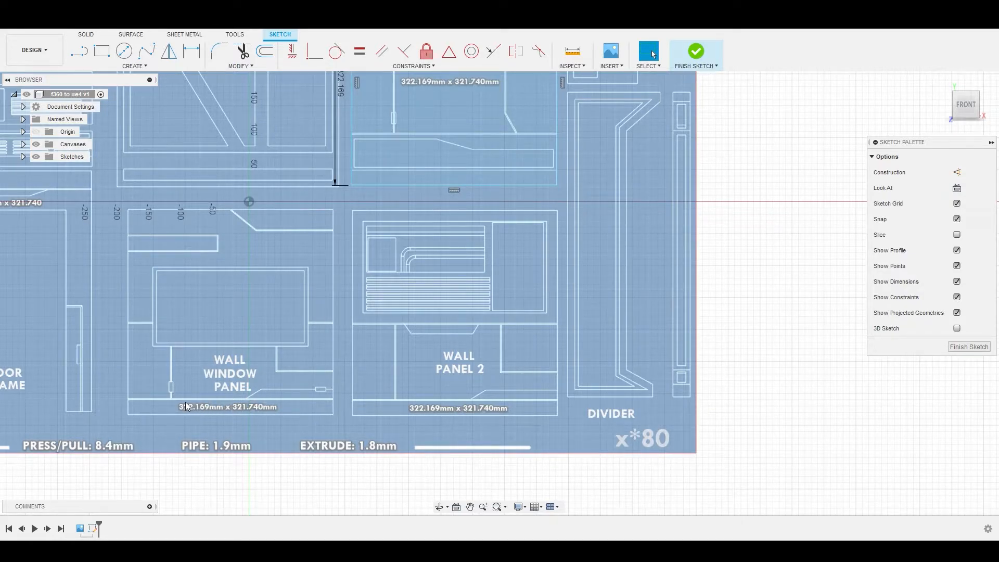
pyautogui.scroll(-2, 272, 367)
pyautogui.moveTo(360, 285); pyautogui.dragTo(313, 313, button='middle')
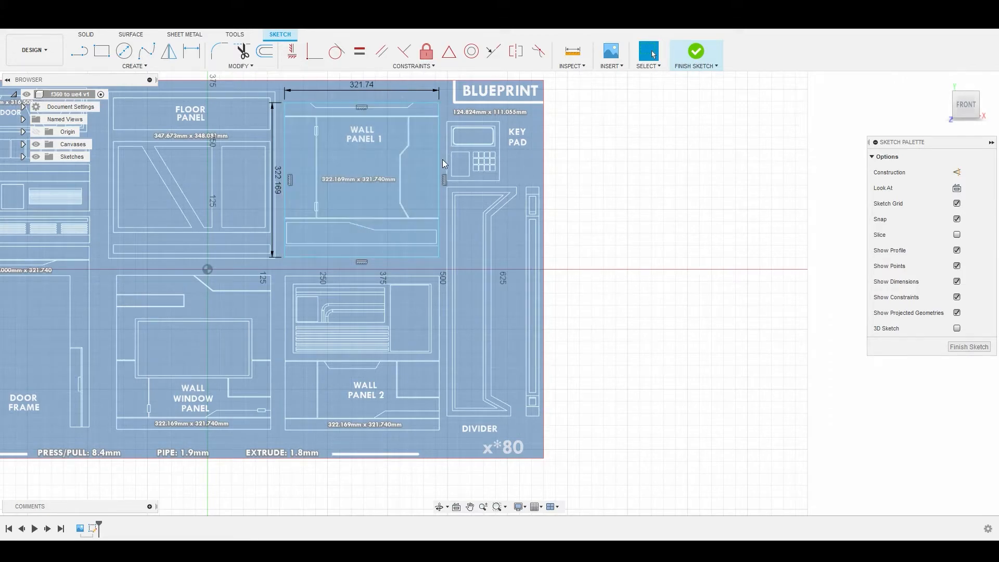
pyautogui.doubleClick(285, 189)
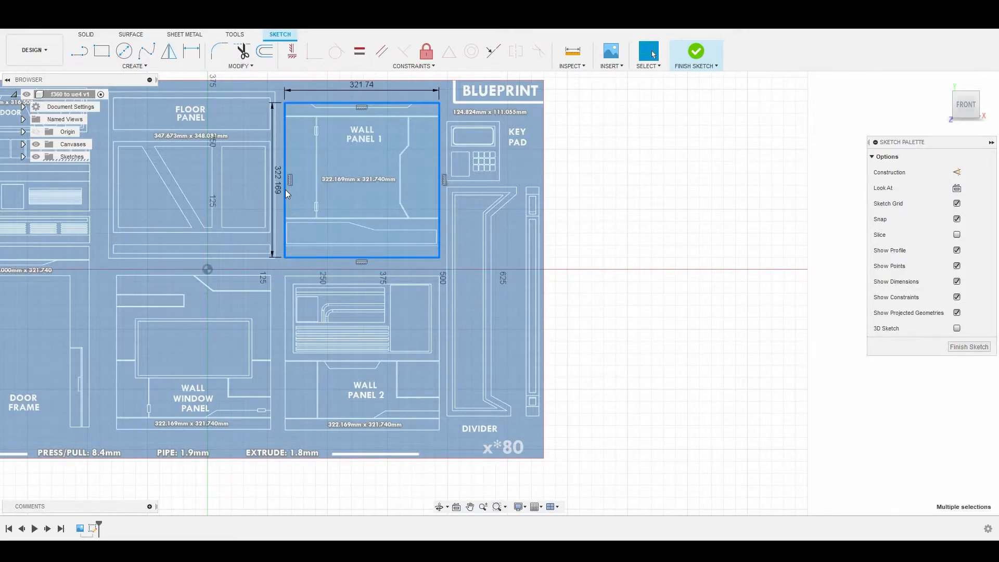
pyautogui.press('m')
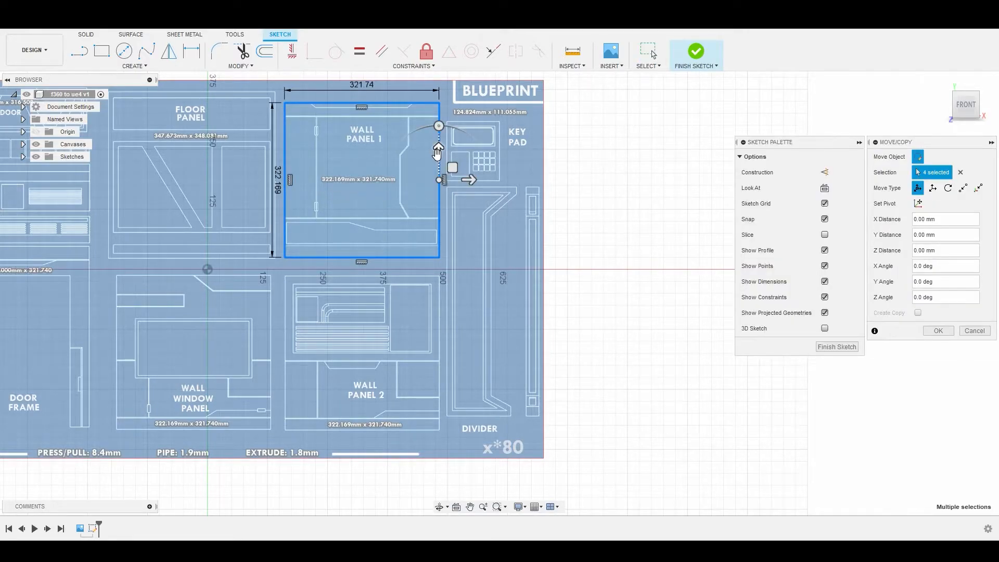
pyautogui.moveTo(438, 152); pyautogui.dragTo(434, 327)
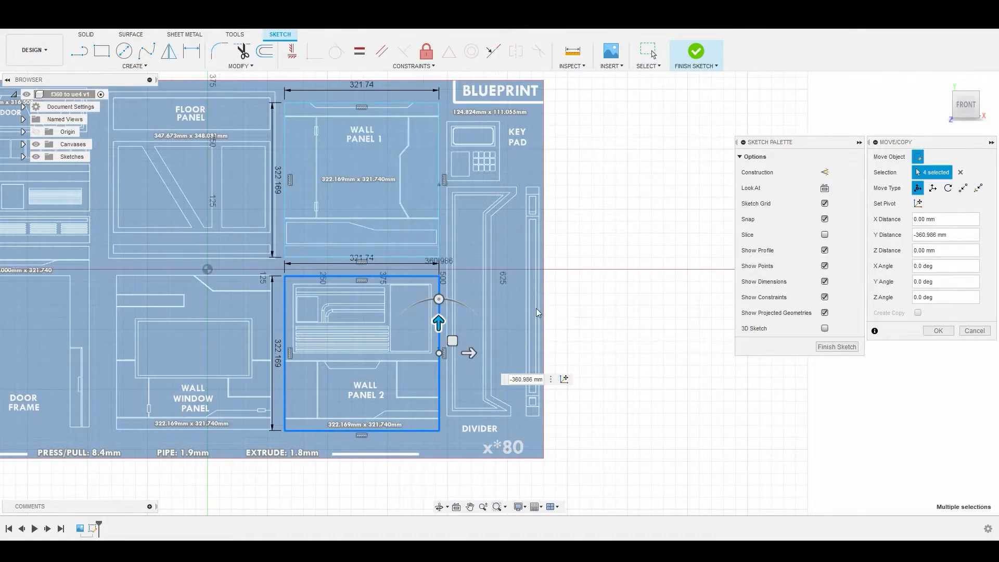
pyautogui.rightClick(508, 310)
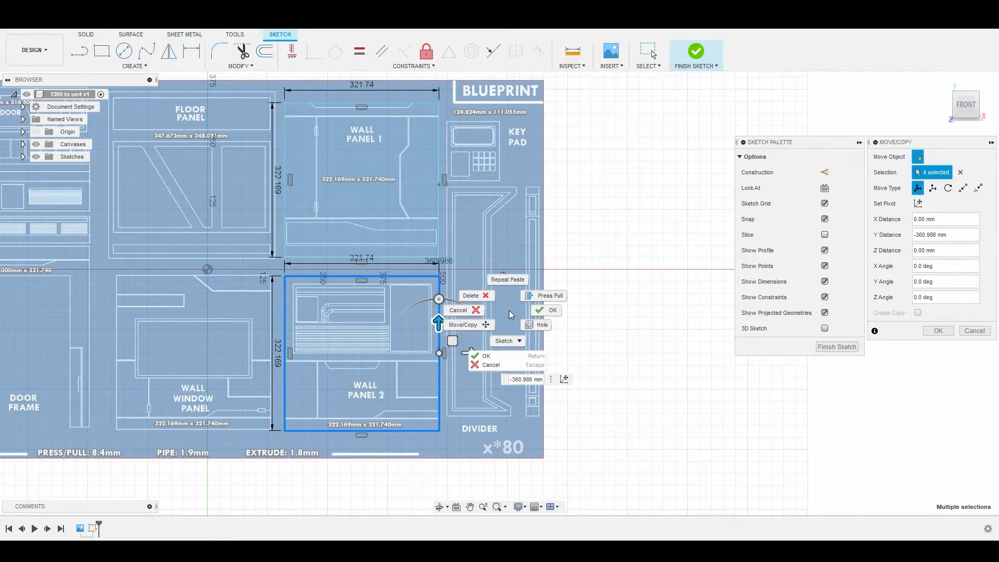
pyautogui.click(547, 311)
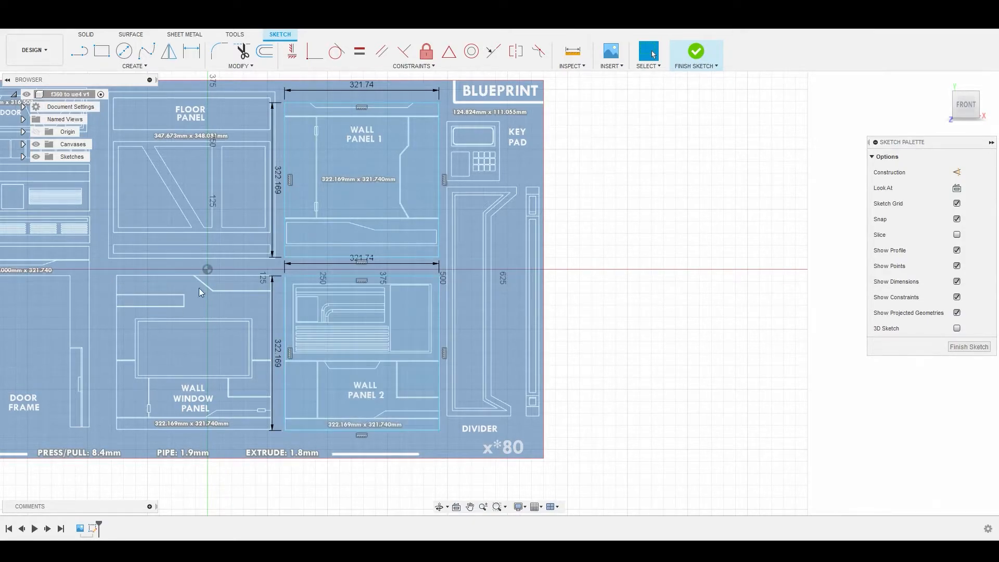
# Step: Duplicate the Wall Panel 2 rectangle onto the Wall Window Panel outline, moving it about -350 mm in X and 1.92 mm in Y
pyautogui.click(285, 302)
pyautogui.doubleClick(285, 302)
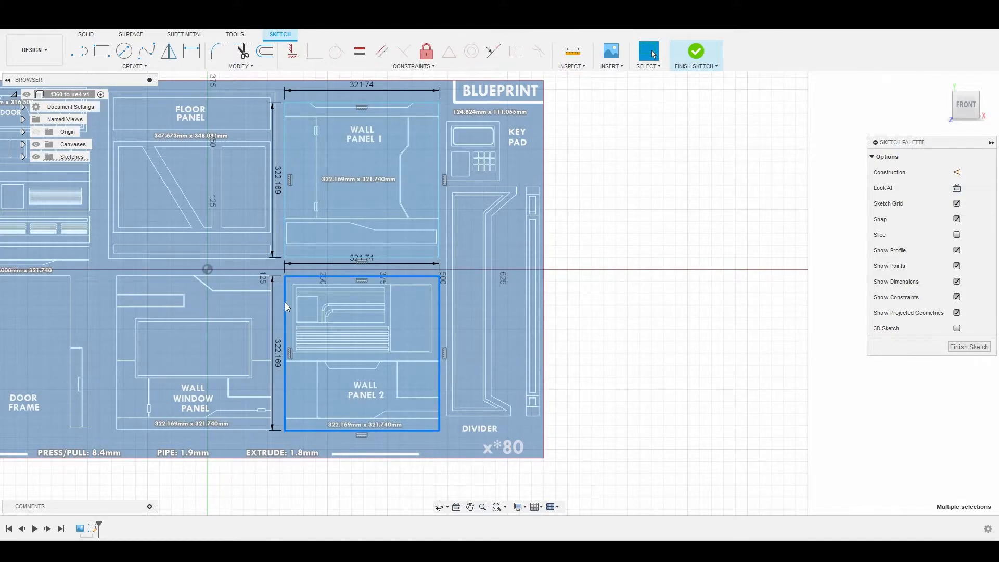
pyautogui.press('m')
pyautogui.moveTo(468, 352); pyautogui.dragTo(306, 353)
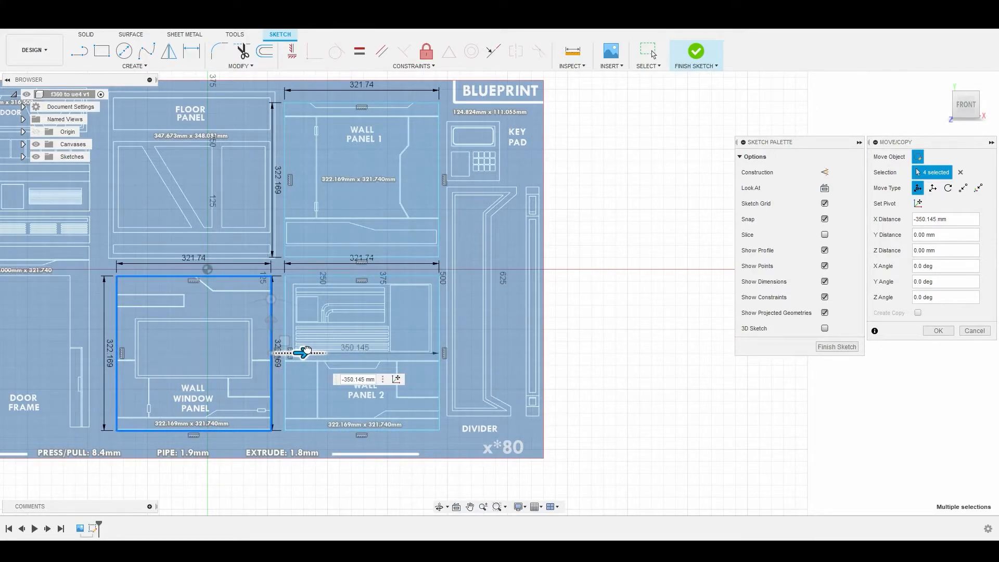
pyautogui.scroll(5, 295, 351)
pyautogui.moveTo(277, 352); pyautogui.dragTo(276, 352)
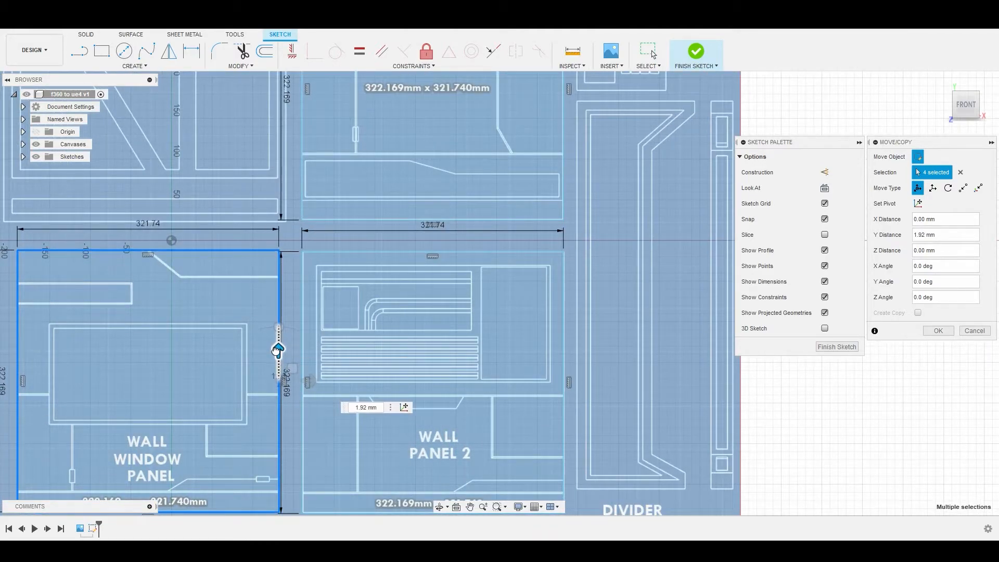
pyautogui.rightClick(236, 316)
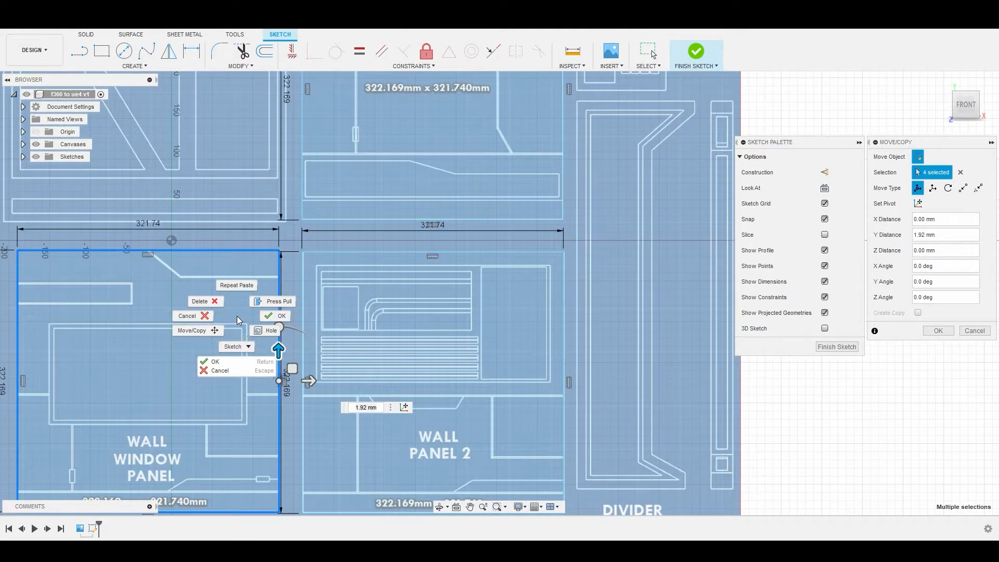
pyautogui.click(268, 315)
# Step: Begin a 2-point rectangle with its first corner on the upper-left corner of the Floor Panel's outer outline
pyautogui.scroll(-5, 258, 298)
pyautogui.moveTo(257, 289); pyautogui.dragTo(332, 289, button='middle')
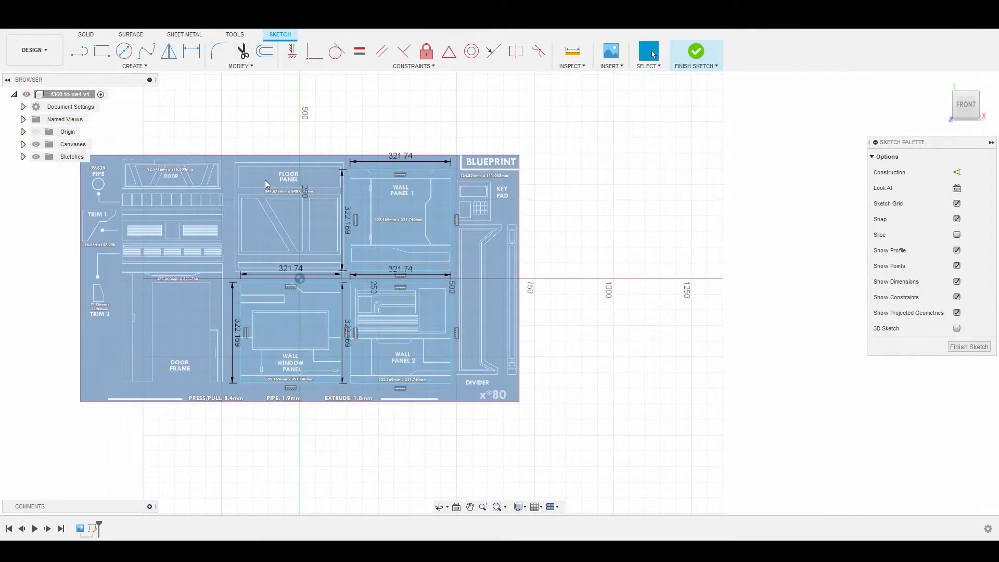
pyautogui.scroll(2, 290, 245)
pyautogui.scroll(3, 289, 242)
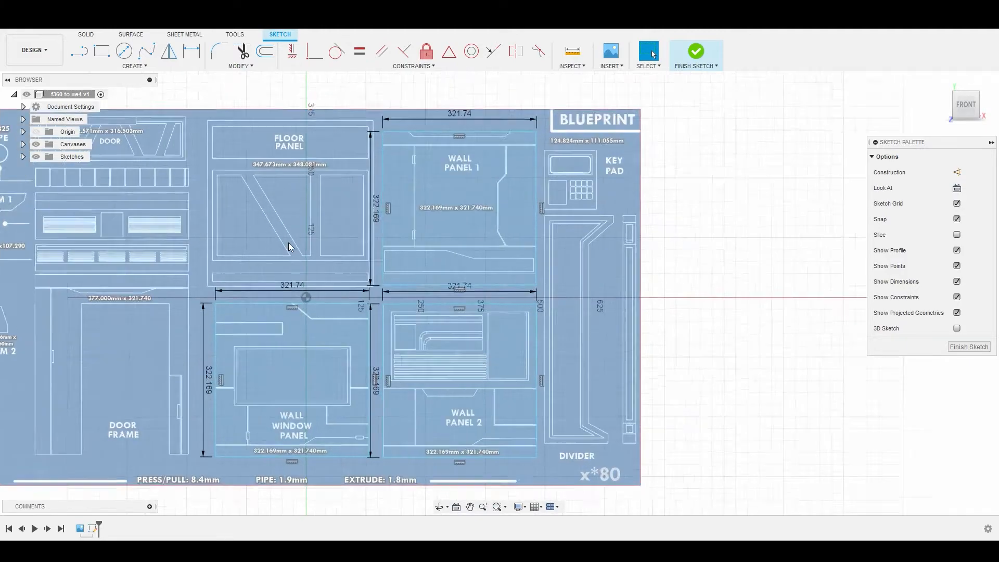
pyautogui.click(103, 52)
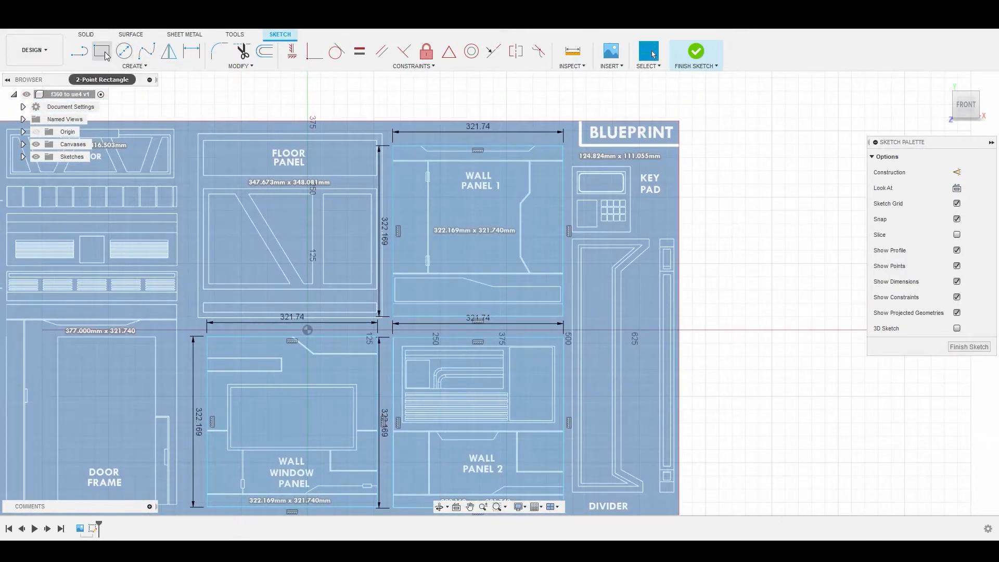
pyautogui.press('Escape')
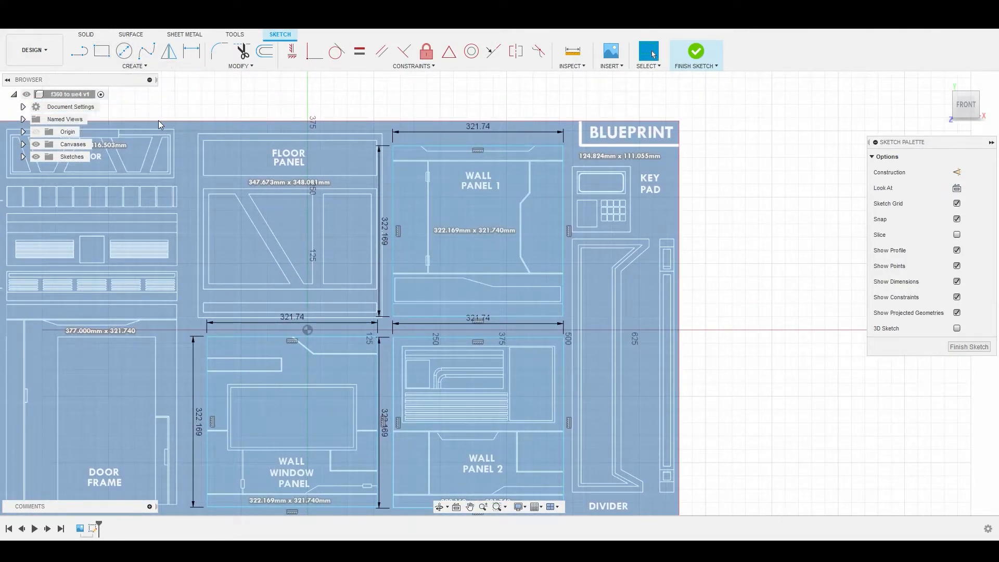
pyautogui.press('r')
pyautogui.scroll(5, 187, 136)
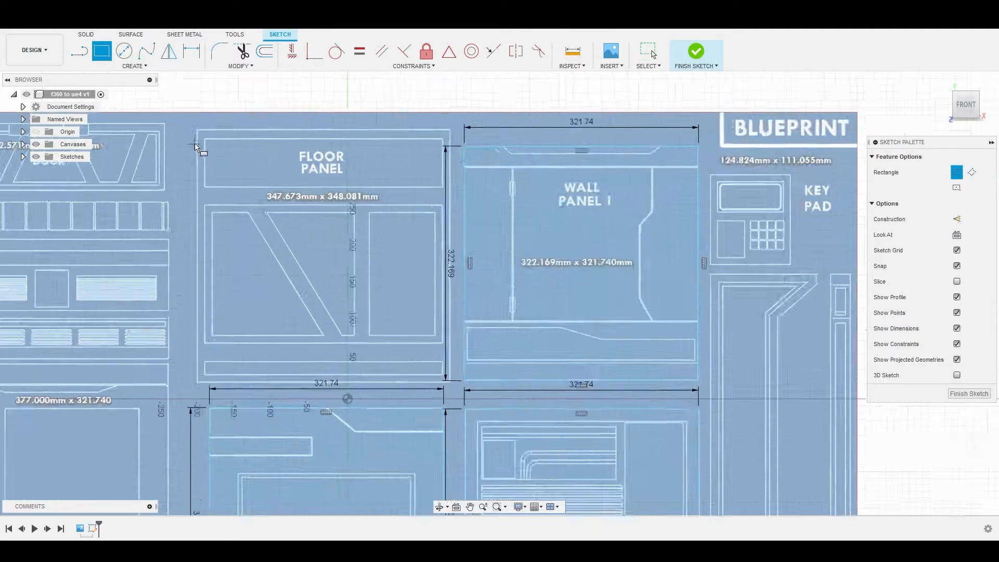
pyautogui.scroll(8, 194, 127)
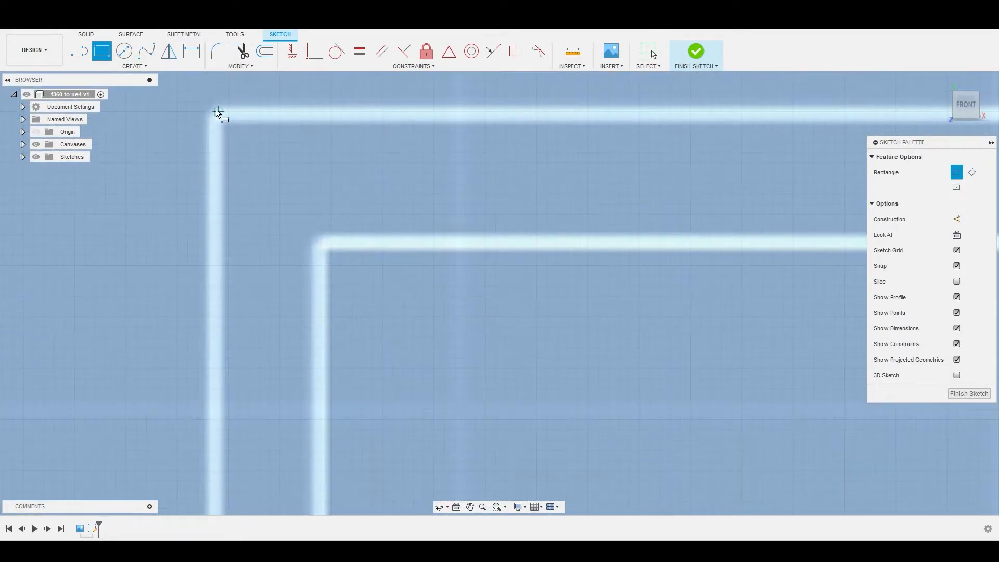
pyautogui.click(212, 110)
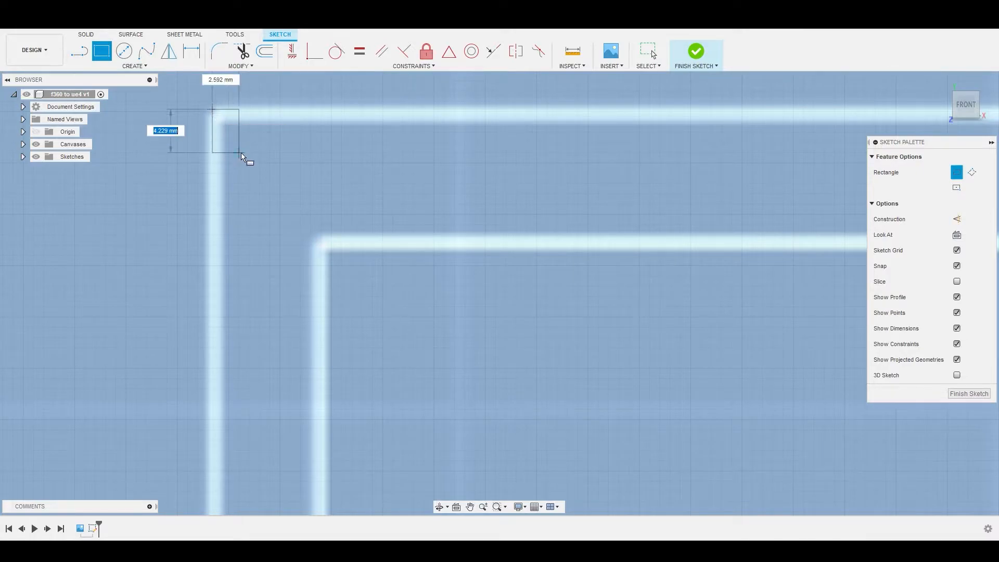
pyautogui.scroll(-8, 375, 225)
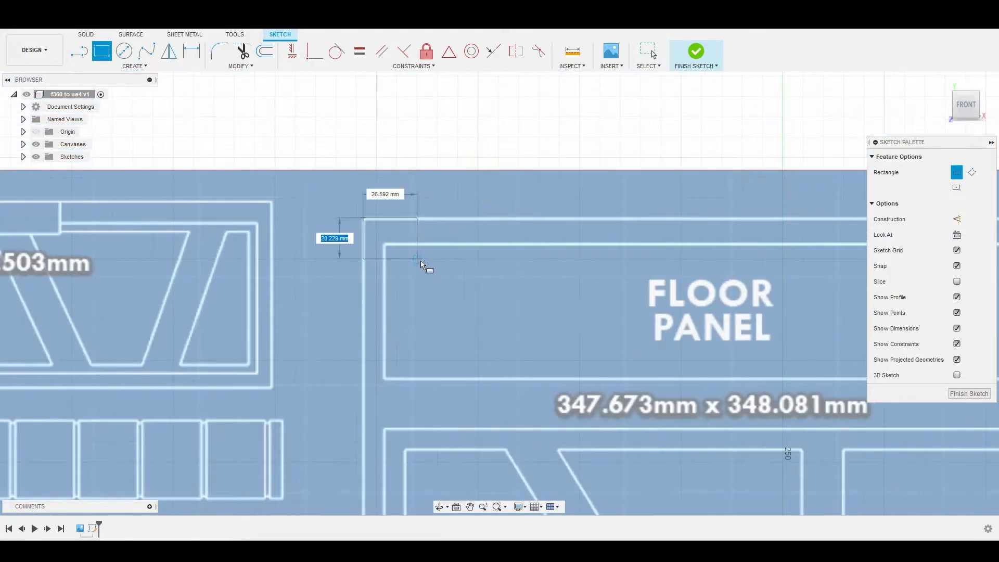
pyautogui.scroll(-2, 455, 288)
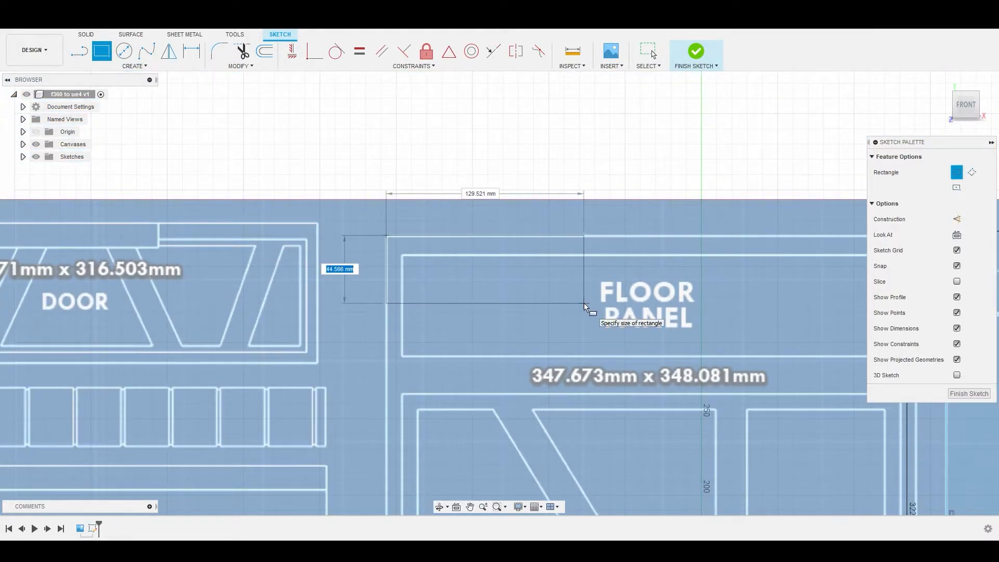
# Step: Set the Floor Panel rectangle's height to 347.673 mm and its width to 348.081 mm
pyautogui.write('347.673')
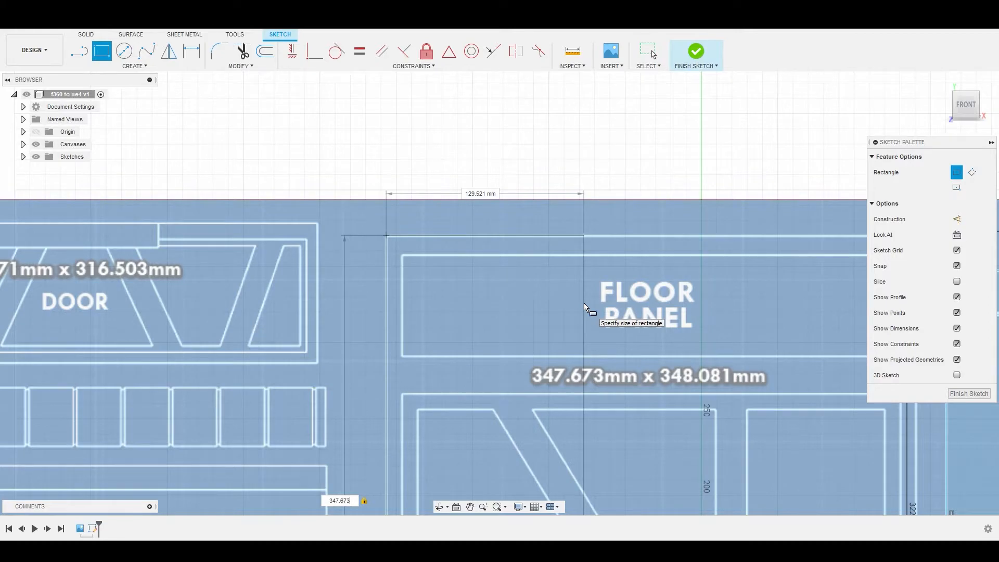
pyautogui.press('Tab')
pyautogui.write('348.')
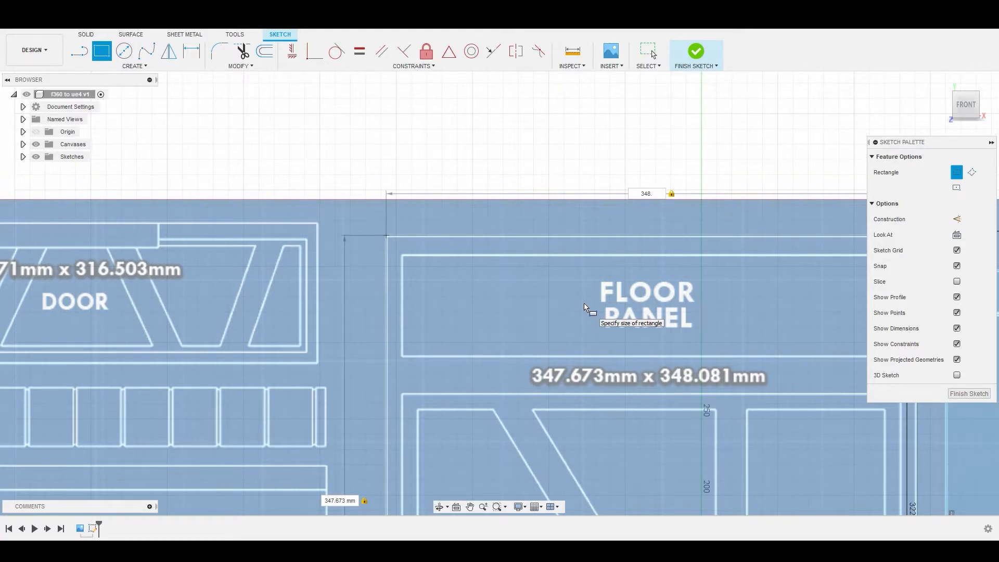
pyautogui.write('081')
pyautogui.press('Return')
pyautogui.press('Escape')
# Step: Extrude the Floor Panel, Wall Panel 1, Wall Panel 2 and Wall Window Panel profiles together by 8.4 mm as new bodies
pyautogui.scroll(-3, 584, 304)
pyautogui.scroll(-1, 588, 299)
pyautogui.moveTo(589, 299); pyautogui.dragTo(433, 167, button='middle')
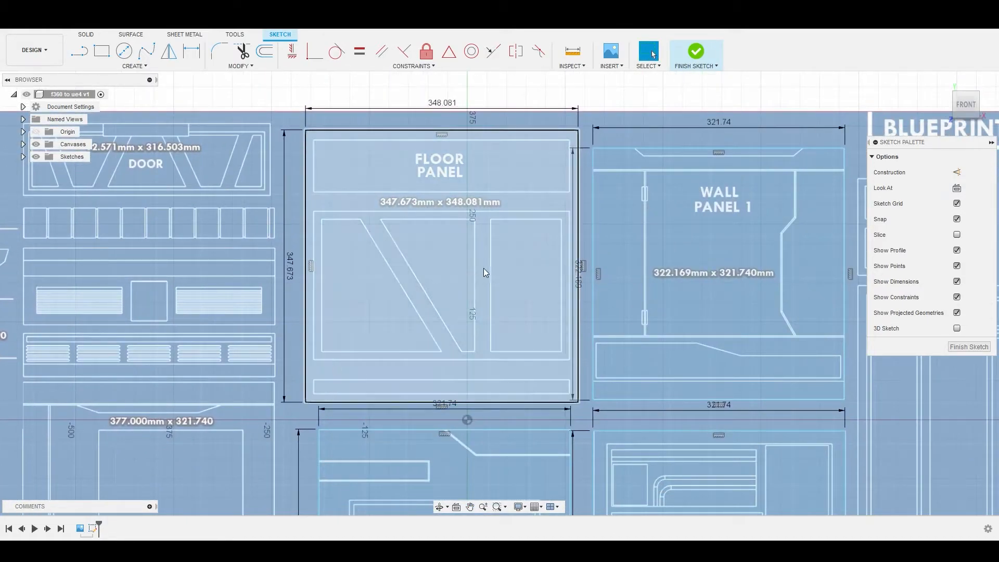
pyautogui.scroll(-5, 523, 339)
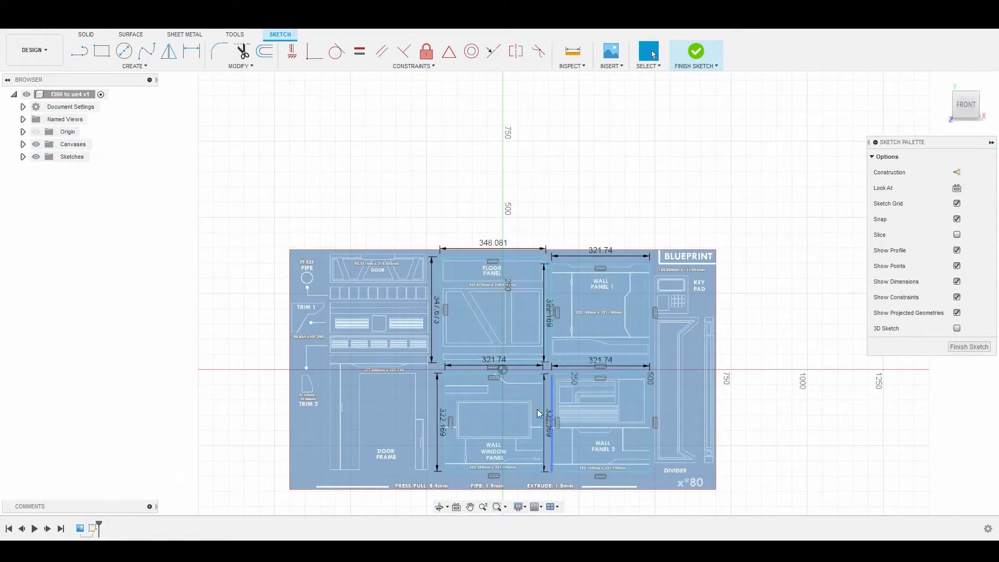
pyautogui.scroll(2, 419, 393)
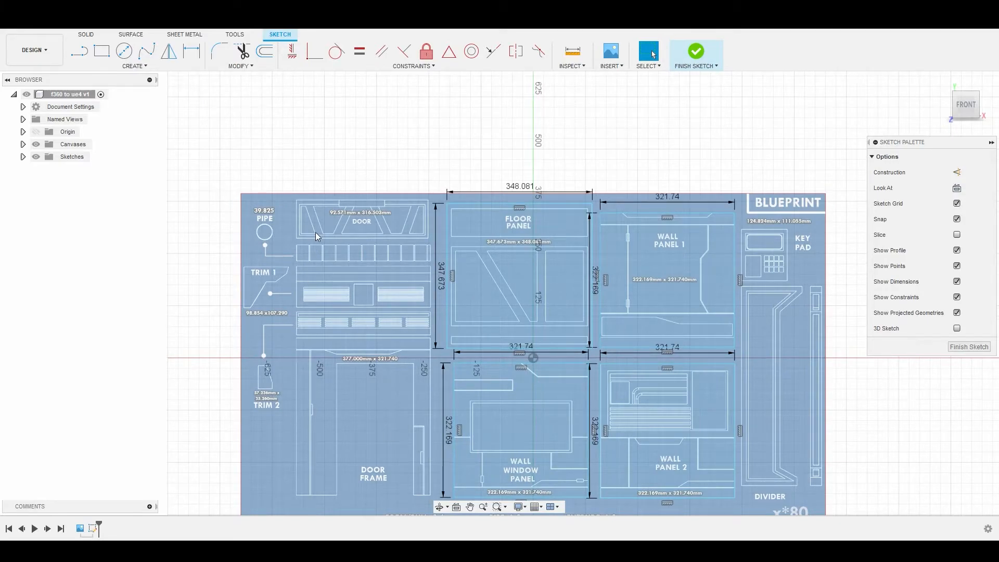
pyautogui.moveTo(693, 359); pyautogui.dragTo(539, 276, button='middle')
pyautogui.click(411, 288)
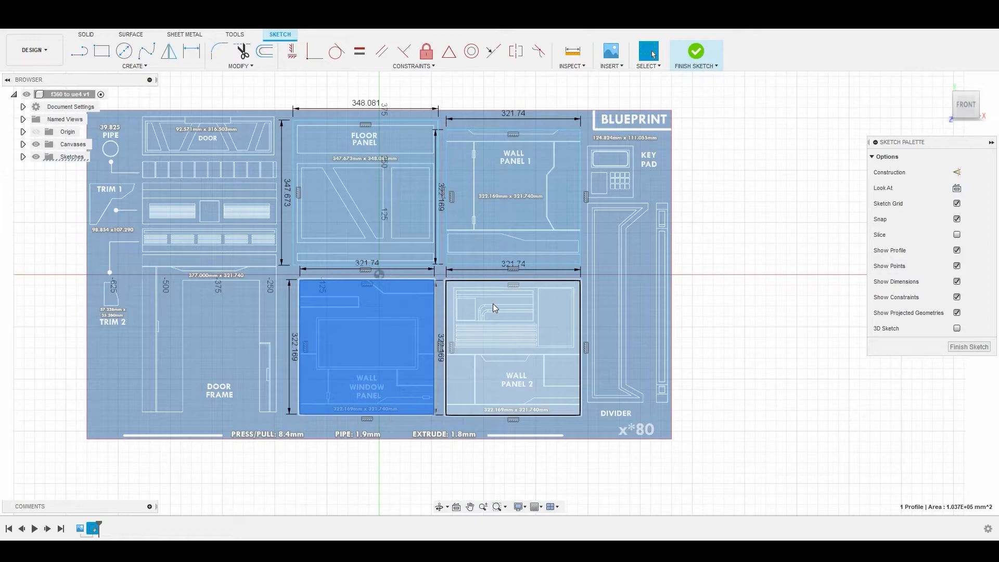
pyautogui.click(604, 285)
pyautogui.scroll(1, 388, 311)
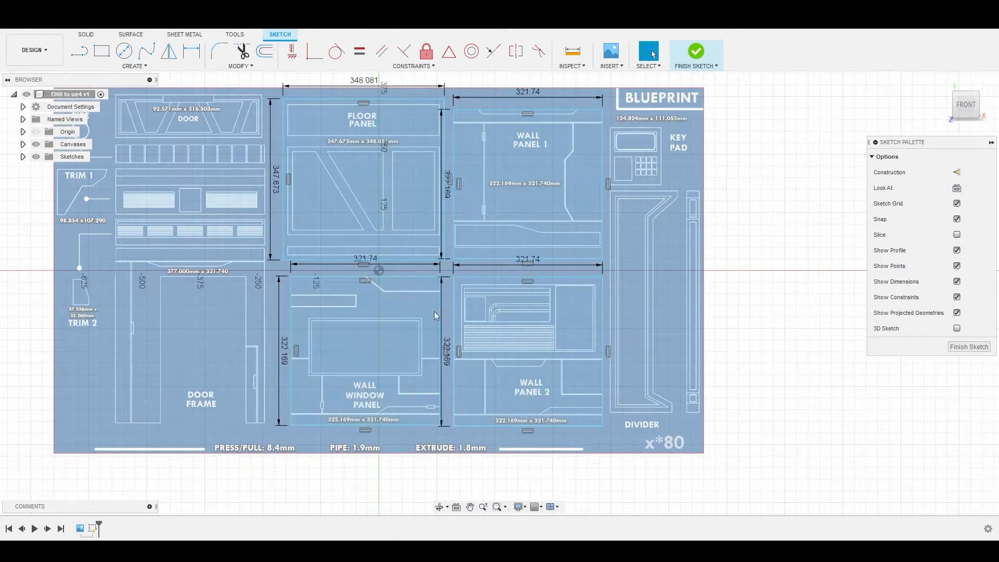
pyautogui.click(384, 315)
pyautogui.keyDown('shift'); pyautogui.click(381, 202); pyautogui.keyUp('shift')
pyautogui.keyDown('shift'); pyautogui.click(539, 195); pyautogui.keyUp('shift')
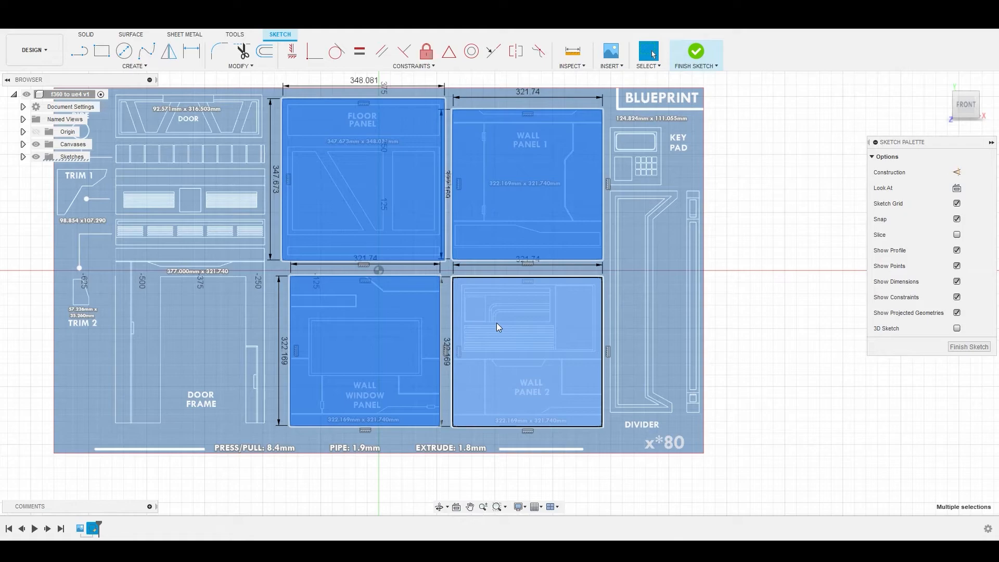
pyautogui.rightClick(497, 322)
pyautogui.click(532, 309)
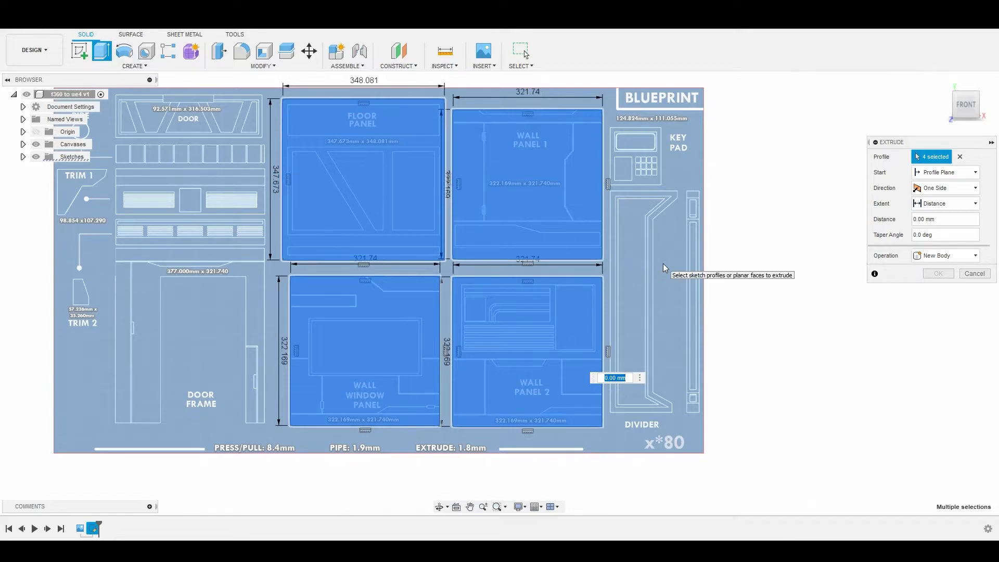
pyautogui.keyDown('shift'); pyautogui.moveTo(658, 263); pyautogui.dragTo(607, 276, button='middle'); pyautogui.keyUp('shift')
pyautogui.moveTo(442, 383)
pyautogui.mouseDown()
pyautogui.moveTo(423, 386)
pyautogui.moveTo(440, 384)
pyautogui.mouseUp()
pyautogui.scroll(5, 533, 290)
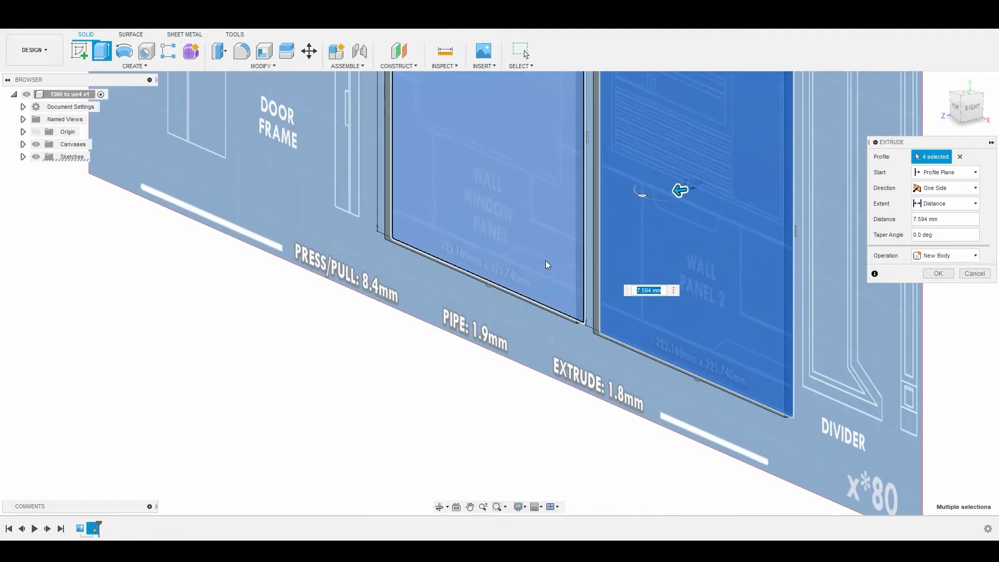
pyautogui.write('8.4')
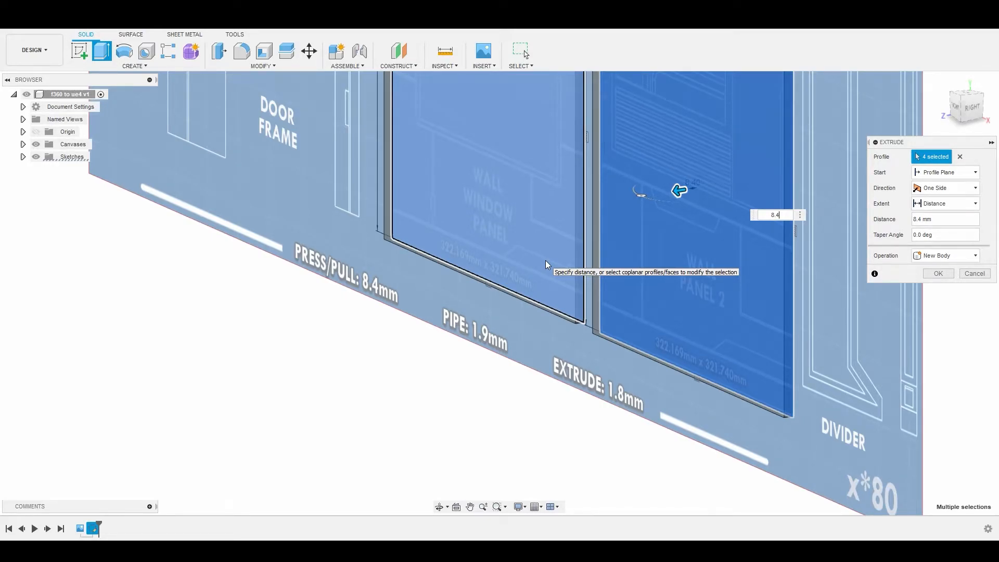
pyautogui.press('Return')
# Step: Expand the Bodies folder in the browser to list the individual extruded panel bodies
pyautogui.scroll(-5, 556, 252)
pyautogui.moveTo(592, 218); pyautogui.dragTo(532, 322, button='middle')
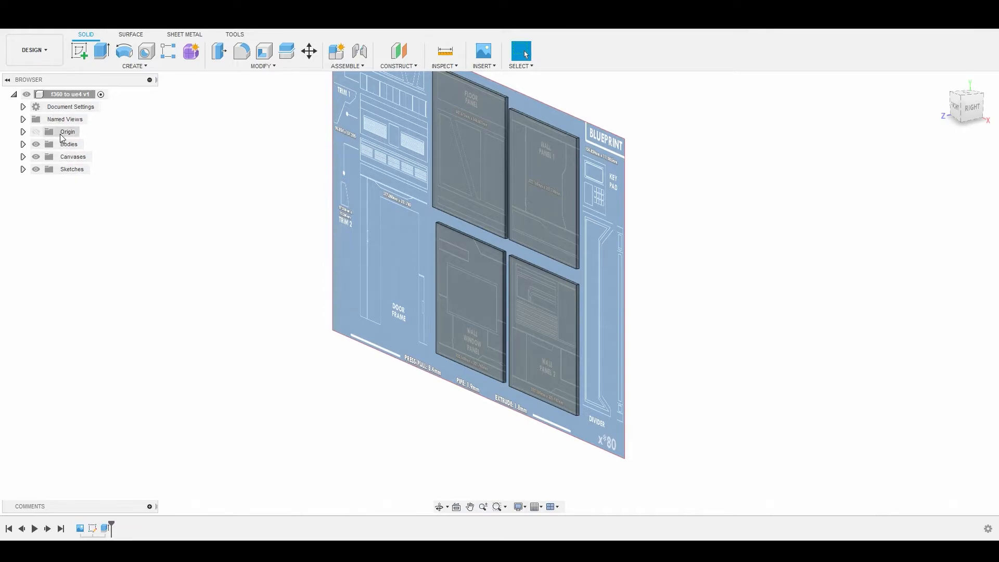
pyautogui.click(23, 144)
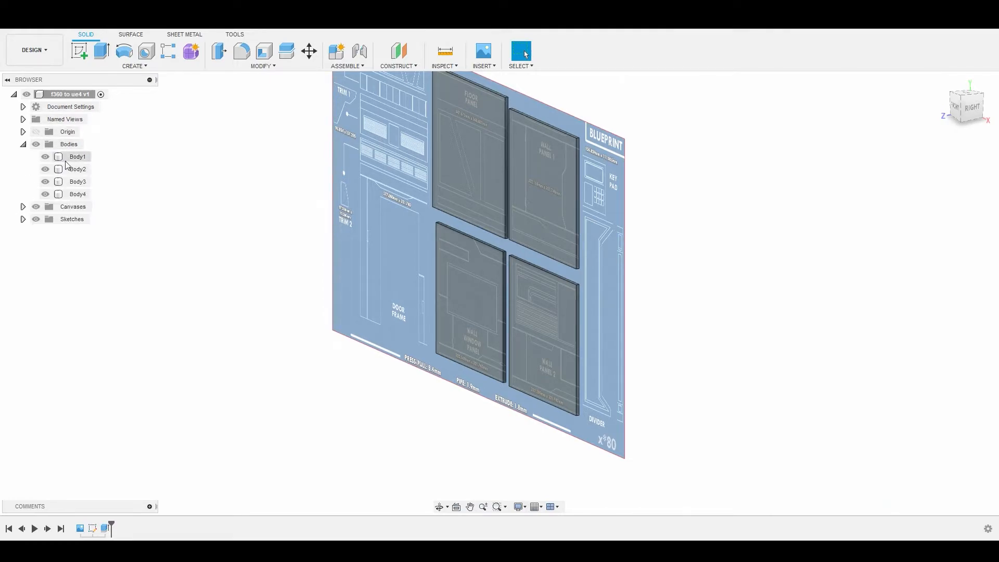
# Step: Hide the four panel bodies individually and show them again to check that each panel is a separate body
pyautogui.click(45, 194)
pyautogui.click(45, 182)
pyautogui.click(45, 169)
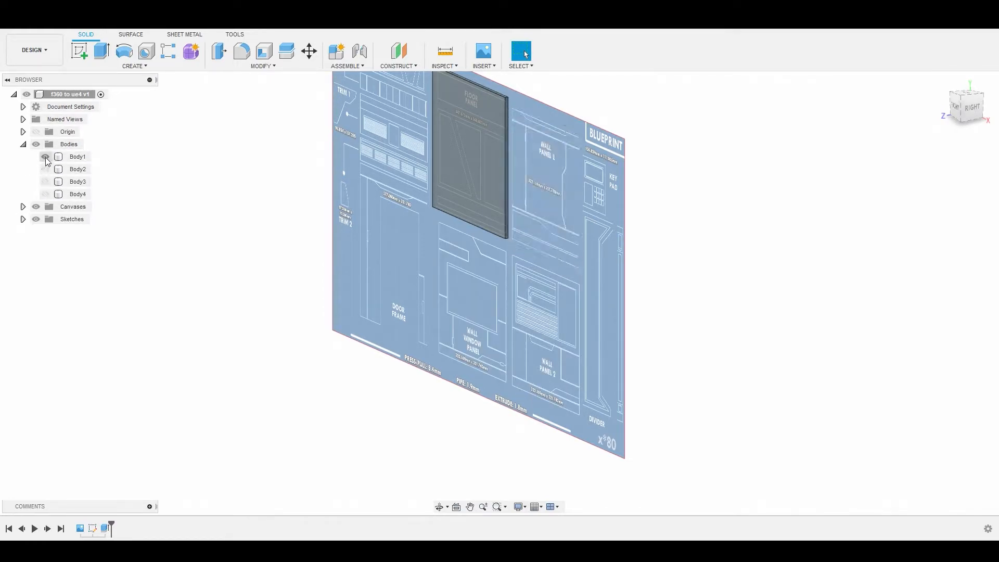
pyautogui.click(46, 156)
pyautogui.click(46, 156)
pyautogui.click(45, 170)
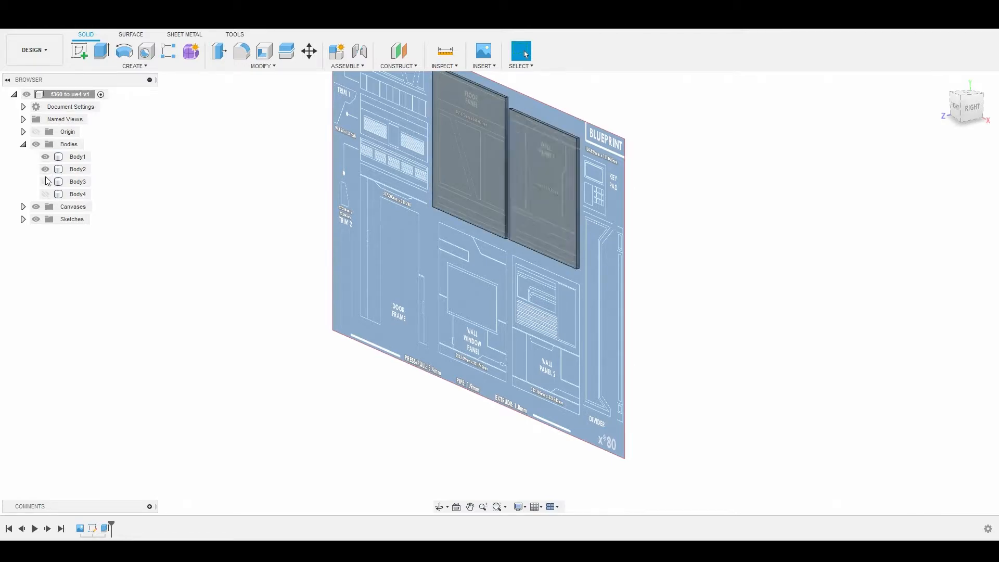
pyautogui.click(46, 182)
pyautogui.click(46, 194)
# Step: Create a new sketch on the XY plane behind the Floor Panel body, facing the front view
pyautogui.scroll(-4, 253, 215)
pyautogui.keyDown('shift'); pyautogui.moveTo(314, 245); pyautogui.dragTo(361, 237, button='middle'); pyautogui.keyUp('shift')
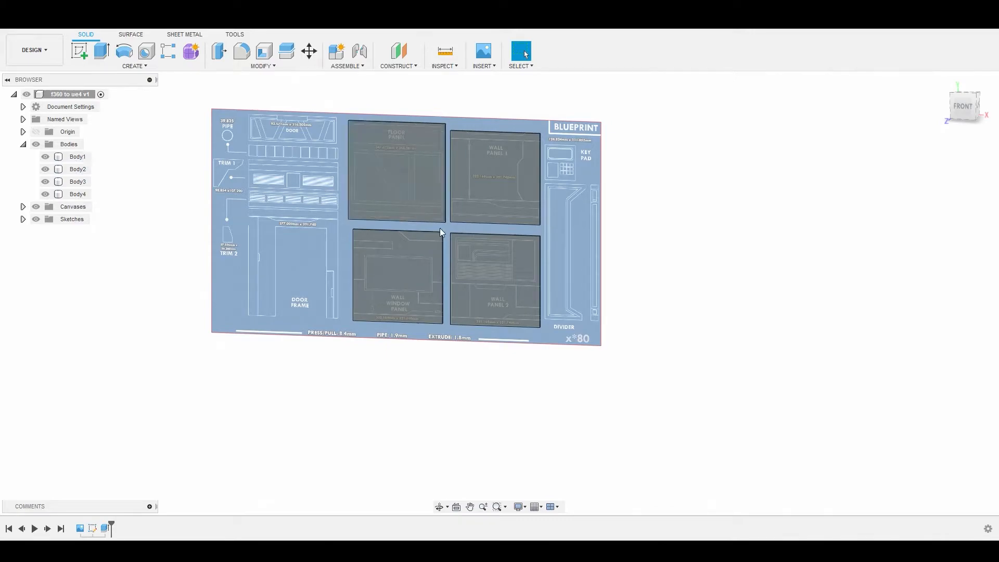
pyautogui.click(962, 107)
pyautogui.scroll(4, 448, 188)
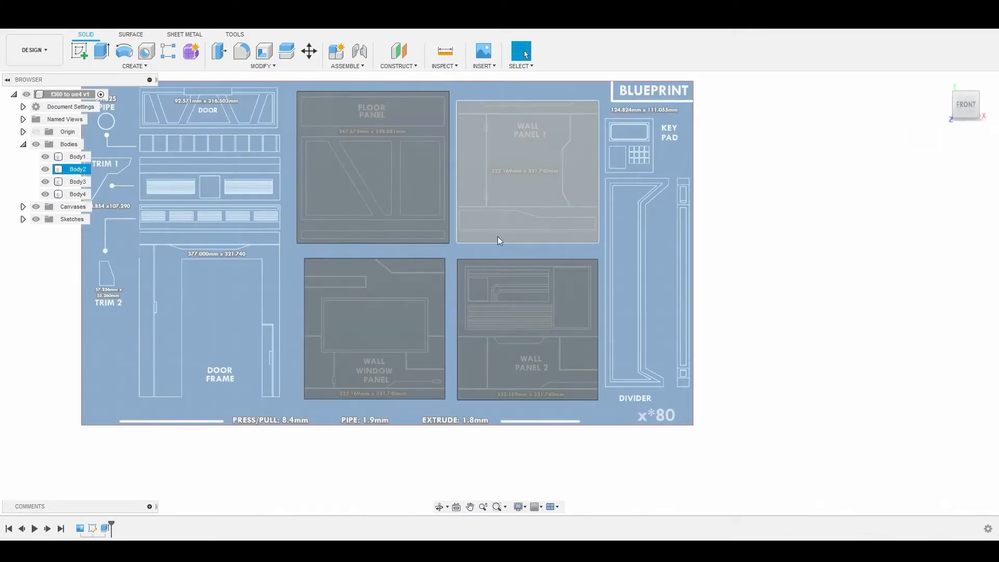
pyautogui.scroll(-3, 502, 235)
pyautogui.scroll(-2, 518, 213)
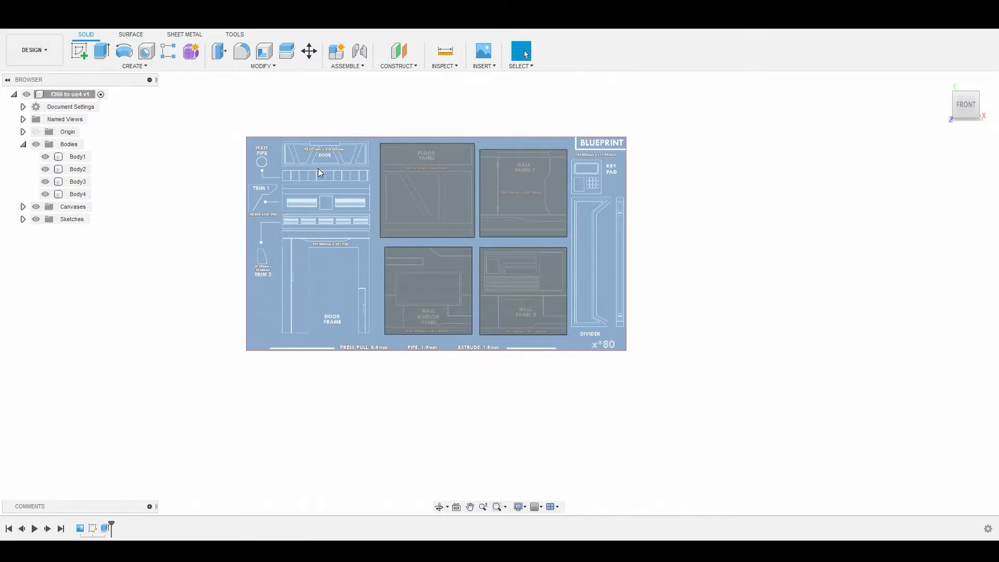
pyautogui.click(83, 52)
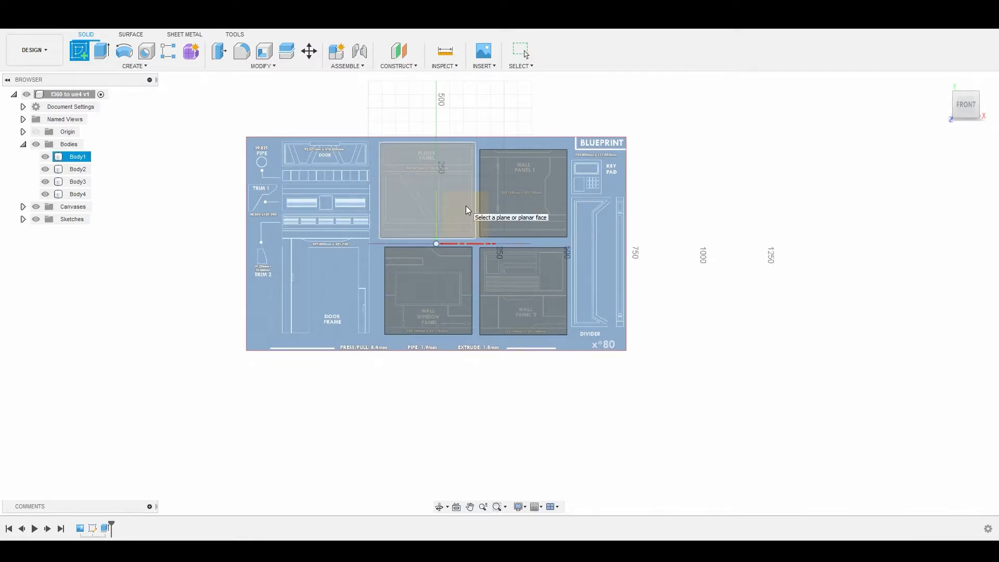
pyautogui.scroll(5, 462, 204)
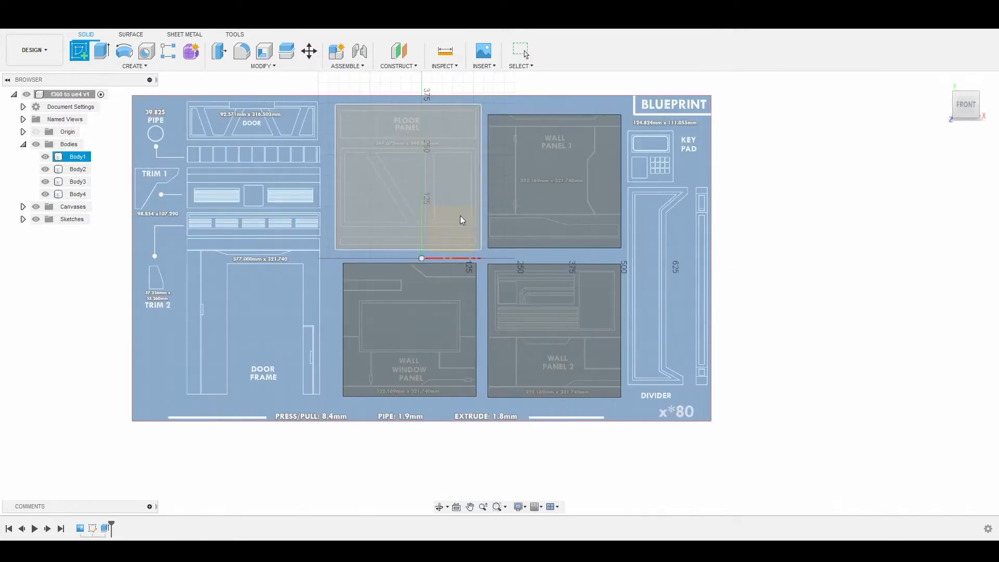
pyautogui.scroll(-5, 437, 250)
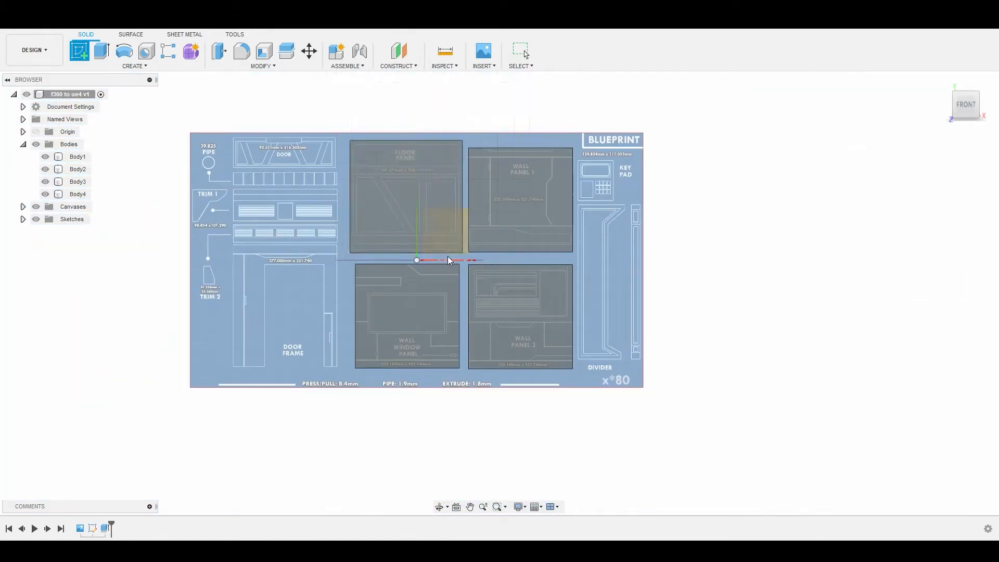
pyautogui.click(445, 231)
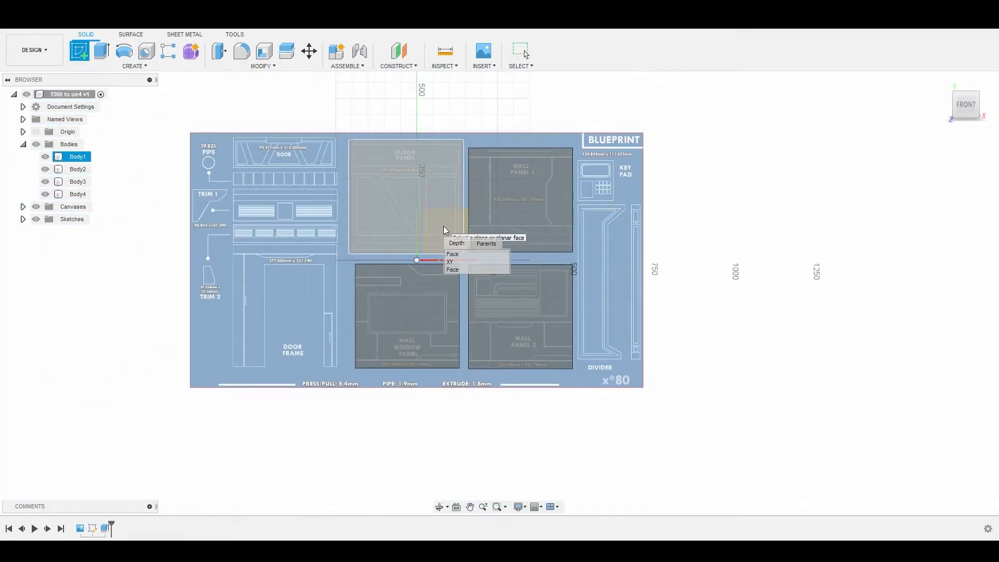
pyautogui.click(452, 262)
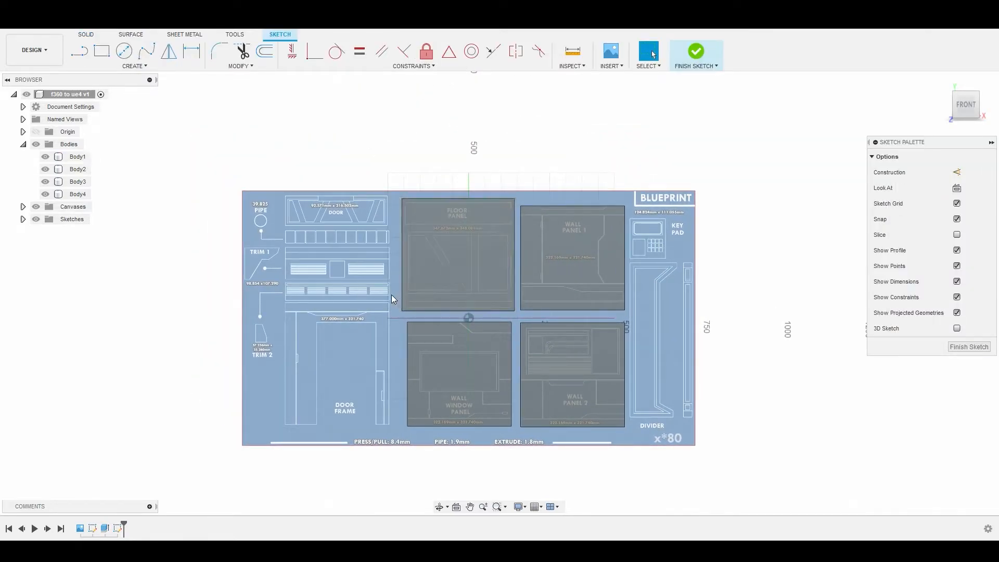
# Step: Begin a 2-point rectangle with its first corner on the upper-left corner of the Door Frame's outer outline
pyautogui.scroll(3, 391, 295)
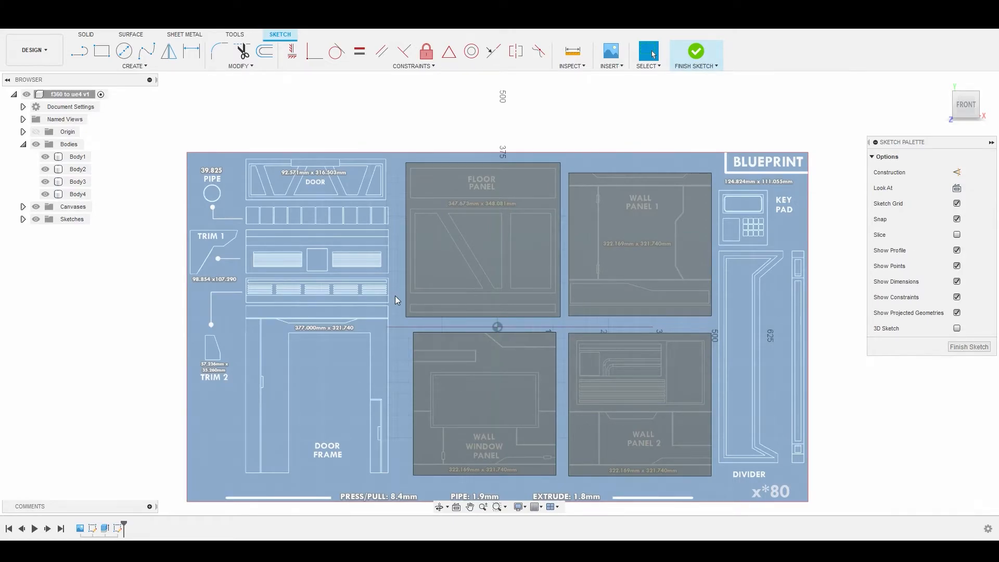
pyautogui.scroll(-5, 395, 296)
pyautogui.scroll(1, 395, 295)
pyautogui.scroll(3, 360, 300)
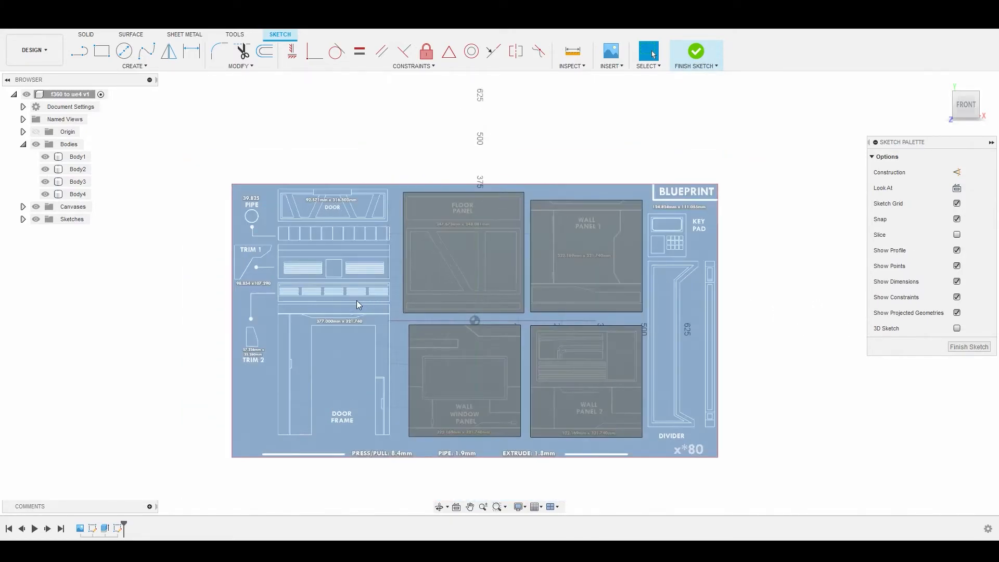
pyautogui.scroll(2, 367, 365)
pyautogui.moveTo(366, 366)
pyautogui.mouseDown(button='middle')
pyautogui.moveTo(343, 207)
pyautogui.moveTo(357, 258)
pyautogui.mouseUp(button='middle')
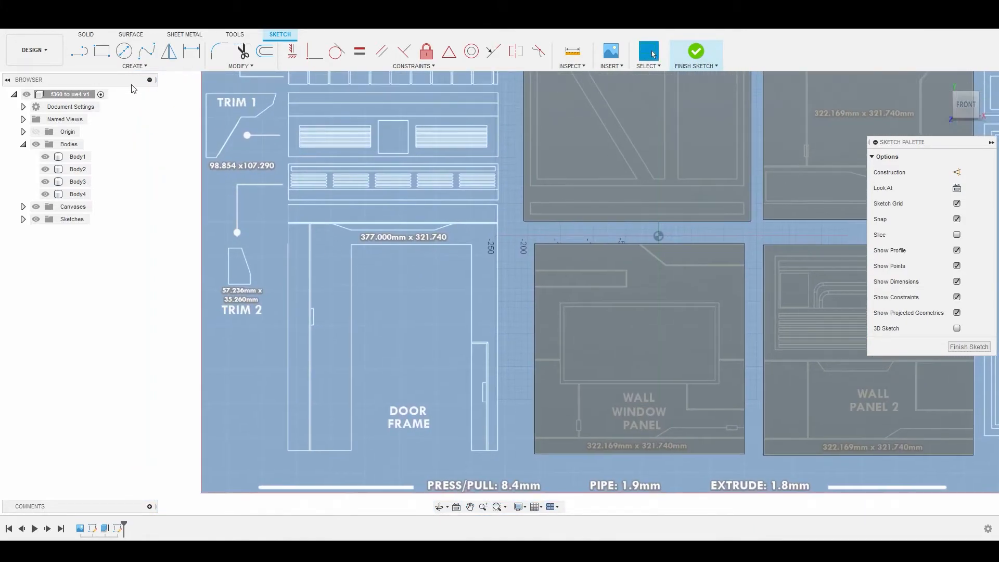
pyautogui.click(104, 51)
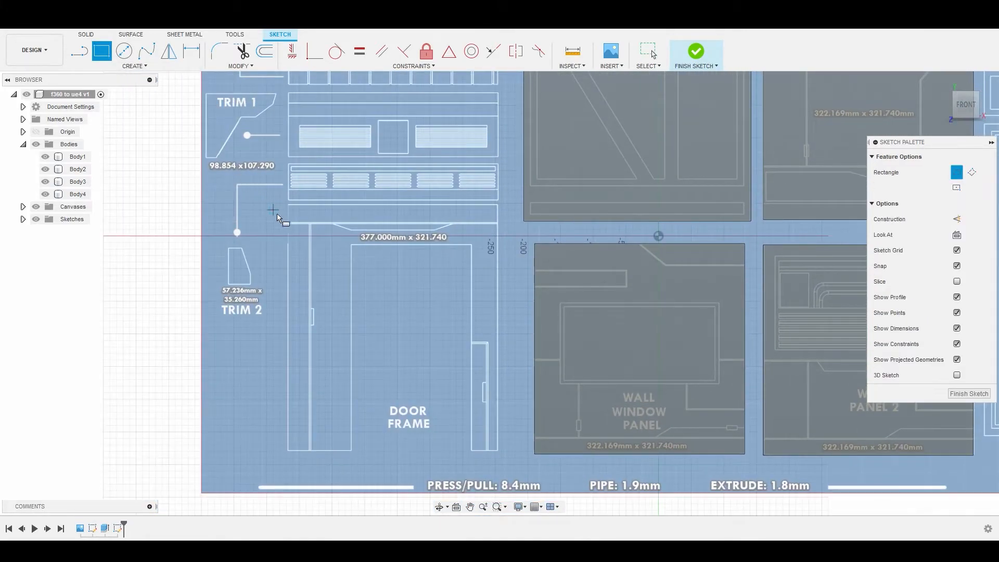
pyautogui.scroll(2, 273, 218)
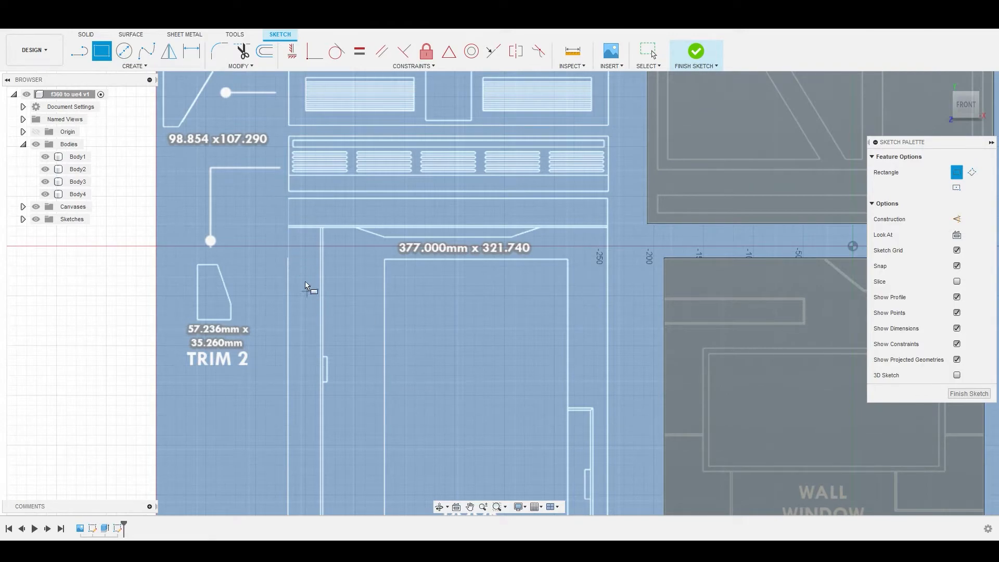
pyautogui.scroll(2, 286, 207)
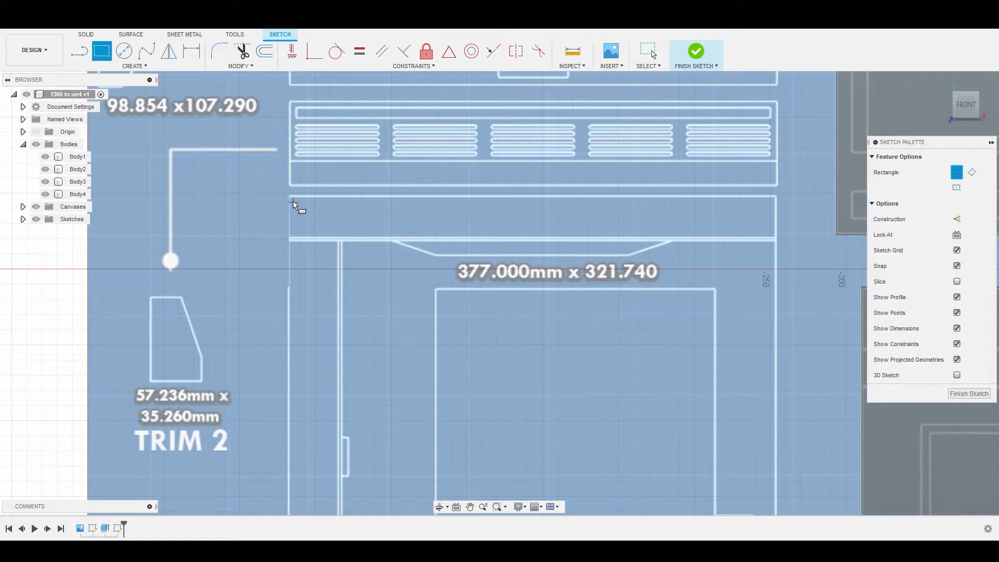
pyautogui.click(289, 195)
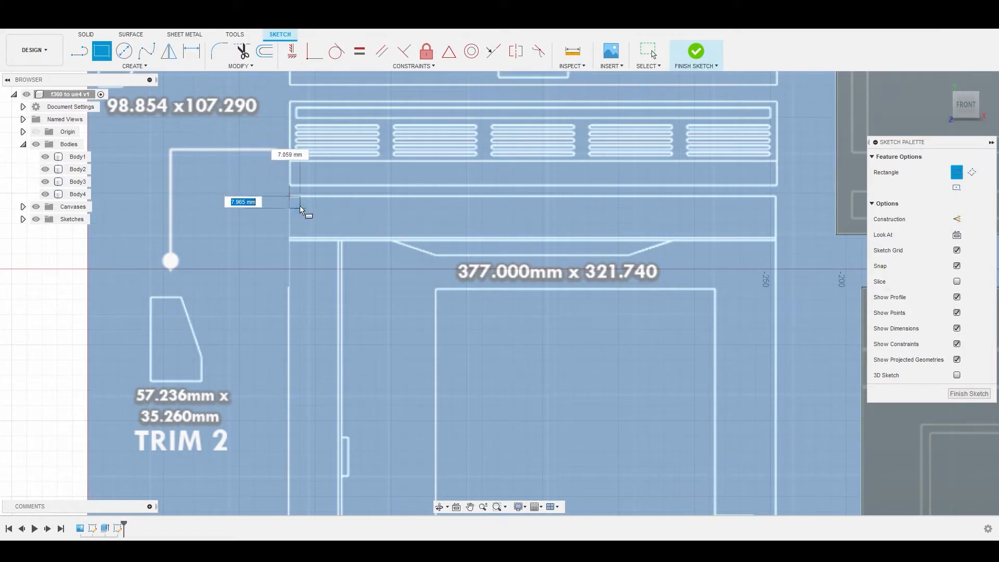
# Step: Set the Door Frame rectangle's height to 377 mm and its width to 321.740 mm
pyautogui.write('377')
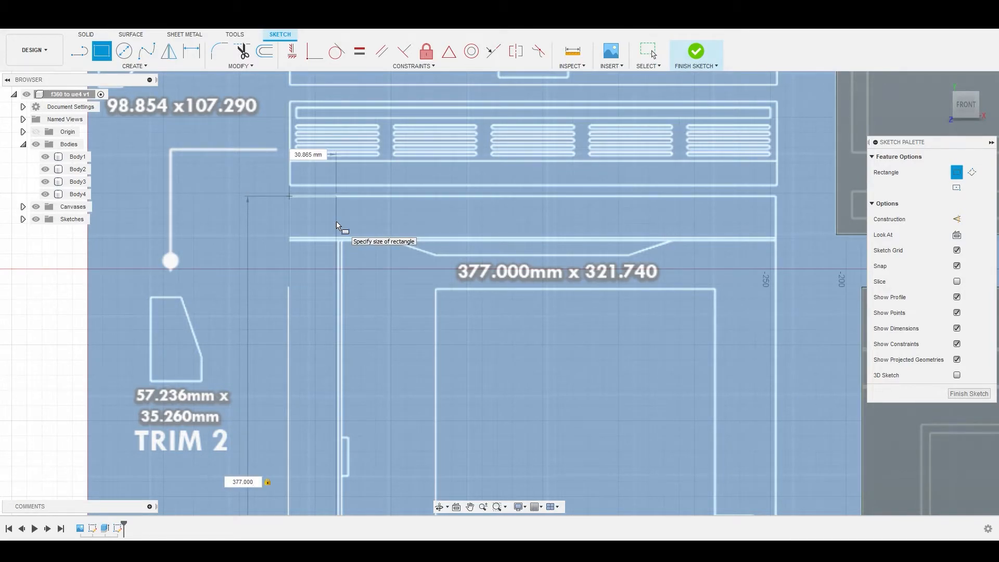
pyautogui.press('Tab')
pyautogui.write('321')
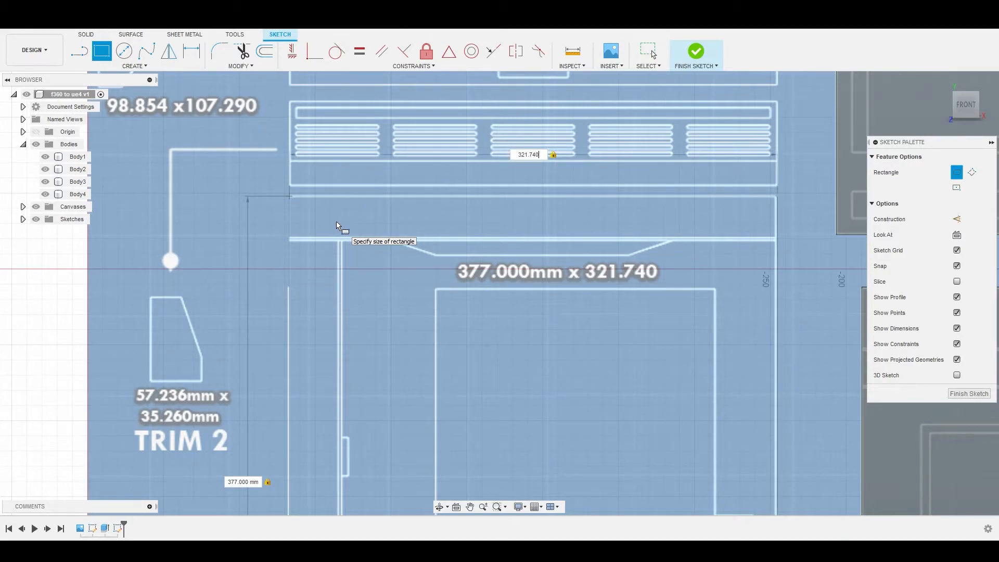
pyautogui.press('Return')
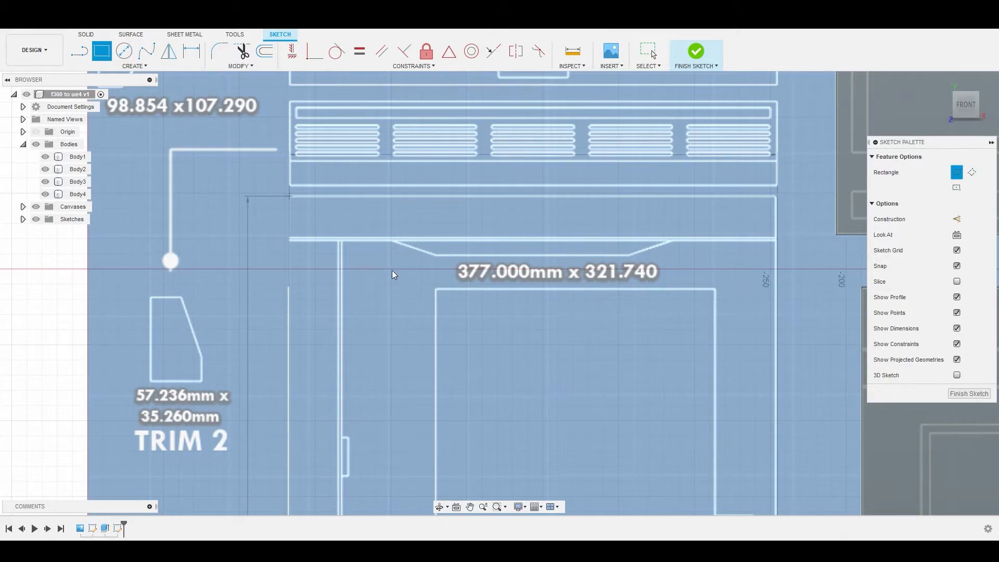
pyautogui.press('Escape')
pyautogui.scroll(-5, 392, 270)
pyautogui.moveTo(495, 342)
pyautogui.mouseDown(button='middle')
pyautogui.moveTo(449, 276)
pyautogui.moveTo(436, 405)
pyautogui.mouseUp(button='middle')
pyautogui.moveTo(460, 256)
pyautogui.mouseDown(button='middle')
pyautogui.moveTo(471, 312)
pyautogui.moveTo(454, 220)
pyautogui.mouseUp(button='middle')
pyautogui.scroll(-2, 449, 264)
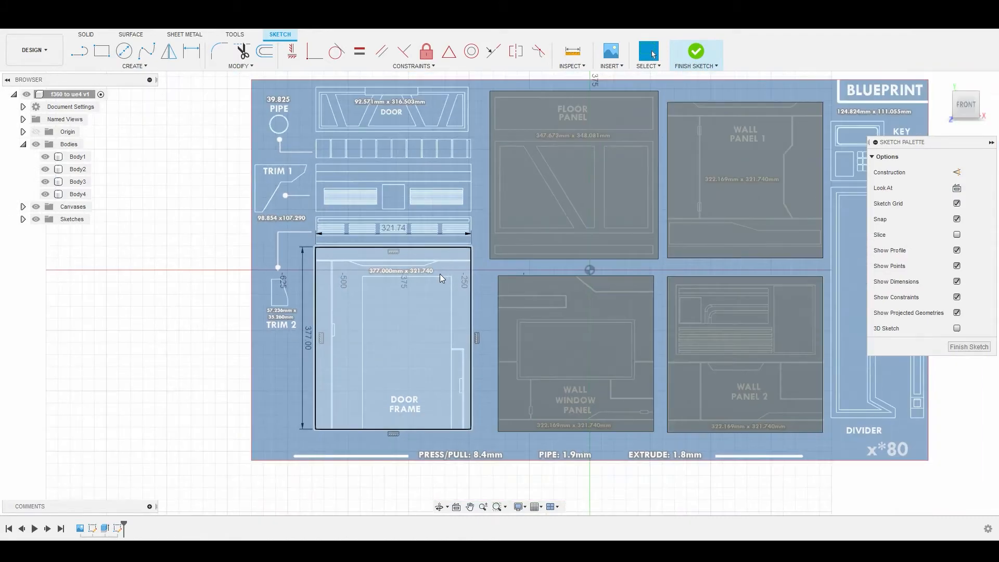
# Step: Begin a 2-point rectangle with its first corner on the upper-left corner of the Door's outer outline
pyautogui.click(389, 326)
pyautogui.moveTo(394, 285); pyautogui.dragTo(398, 363, button='middle')
pyautogui.scroll(2, 389, 196)
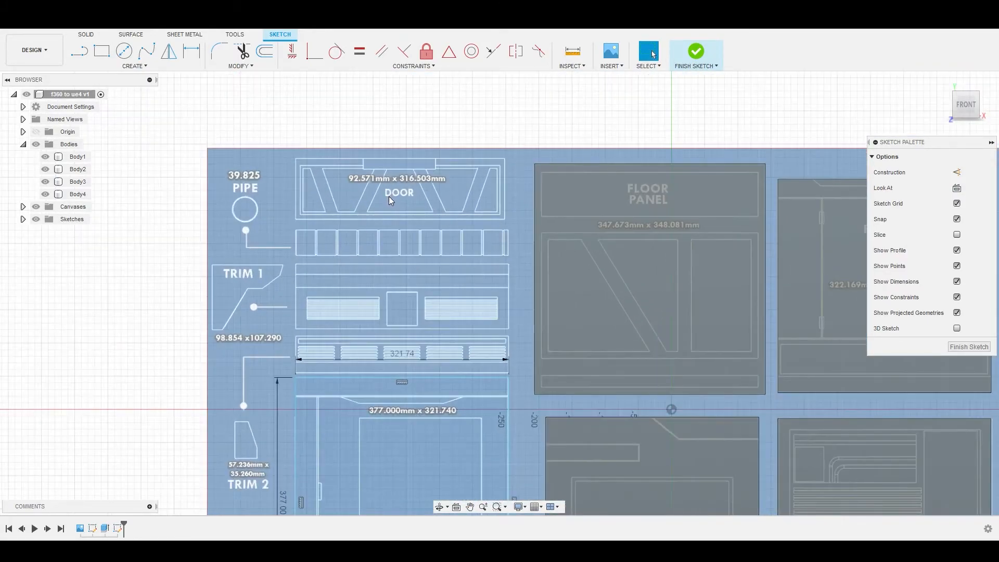
pyautogui.scroll(-3, 386, 193)
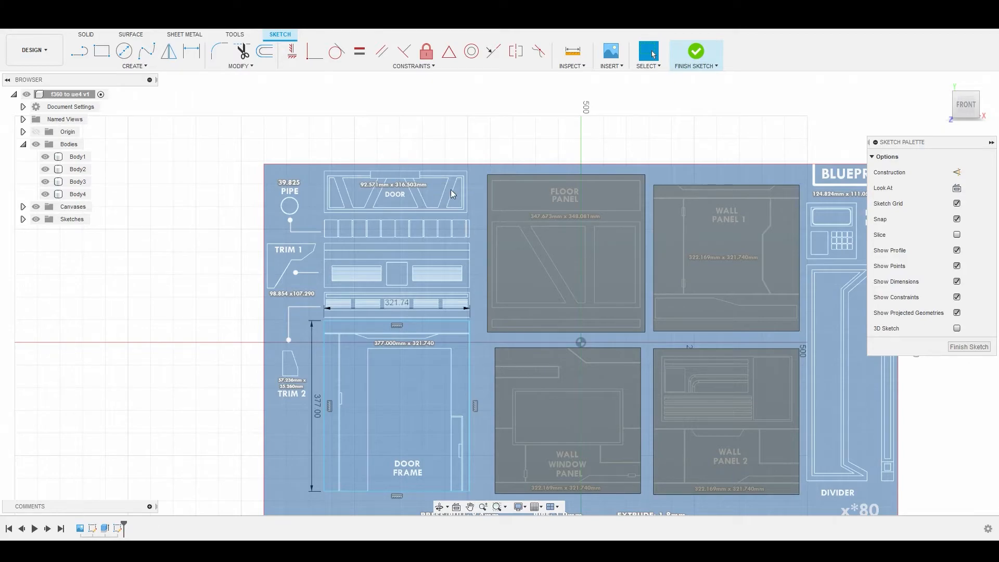
pyautogui.scroll(1, 353, 173)
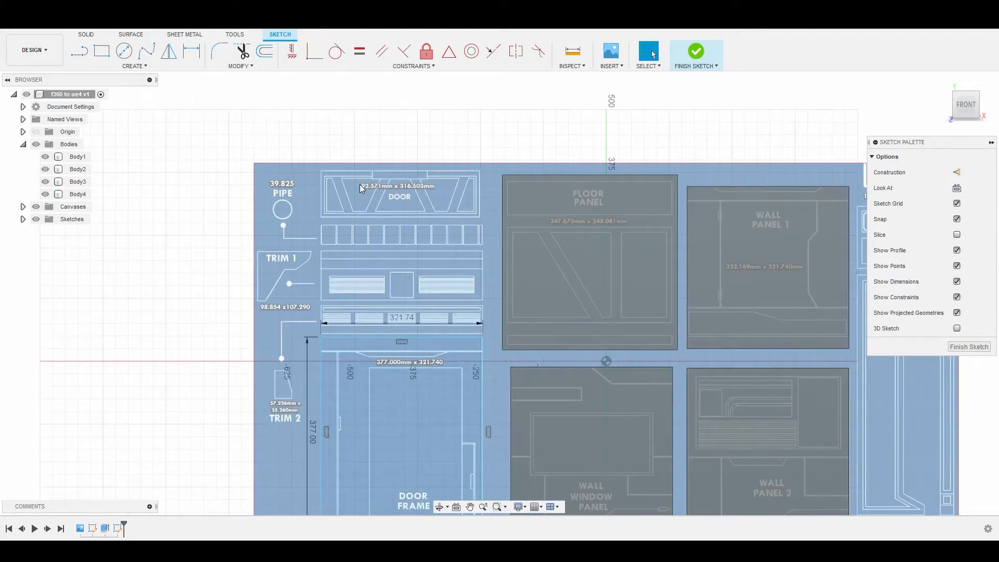
pyautogui.click(103, 51)
pyautogui.scroll(8, 328, 183)
pyautogui.scroll(5, 306, 156)
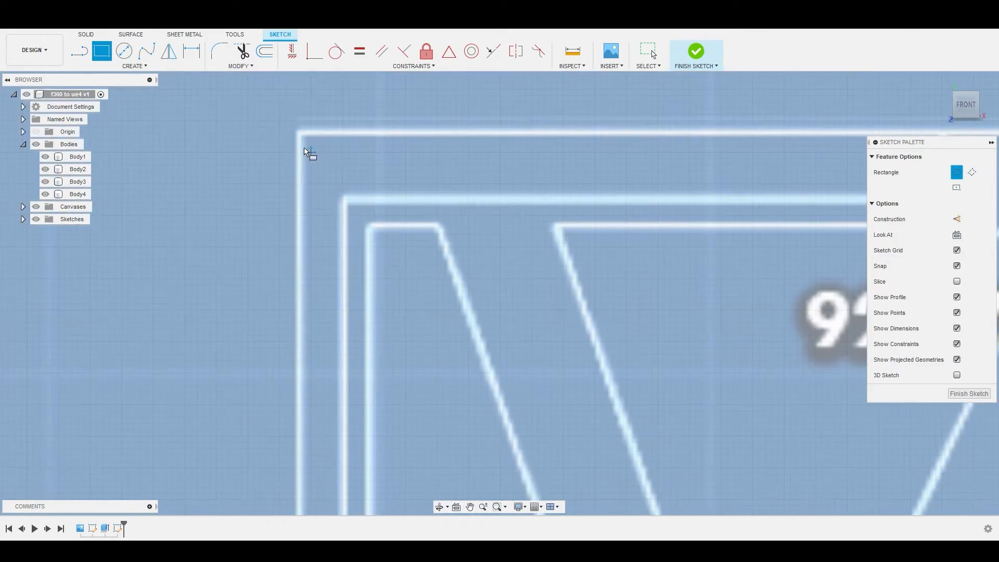
pyautogui.click(296, 125)
pyautogui.scroll(-4, 333, 177)
pyautogui.scroll(-4, 336, 192)
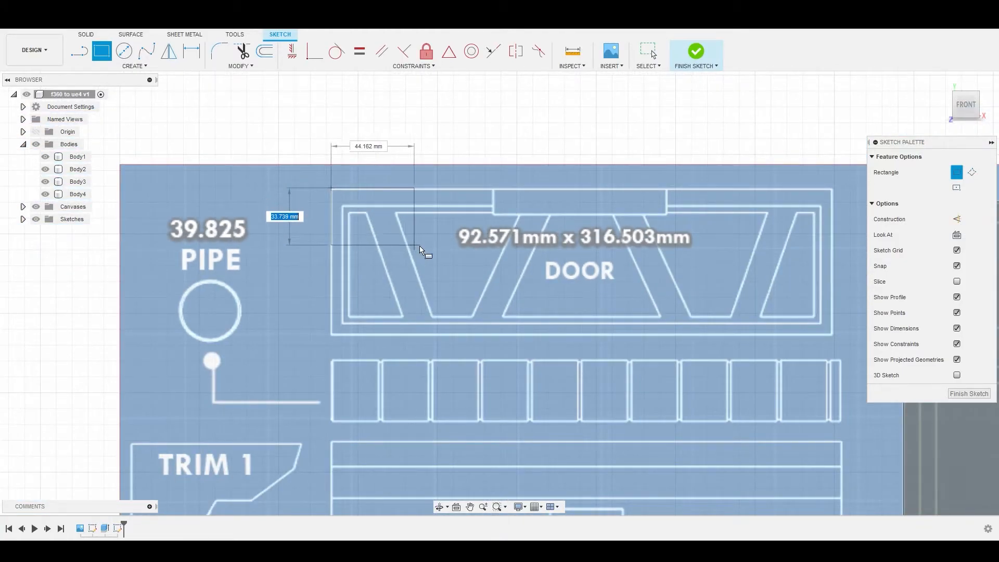
# Step: Set the Door rectangle's height to 92.571 mm and its width to 316.503 mm
pyautogui.write('92.571')
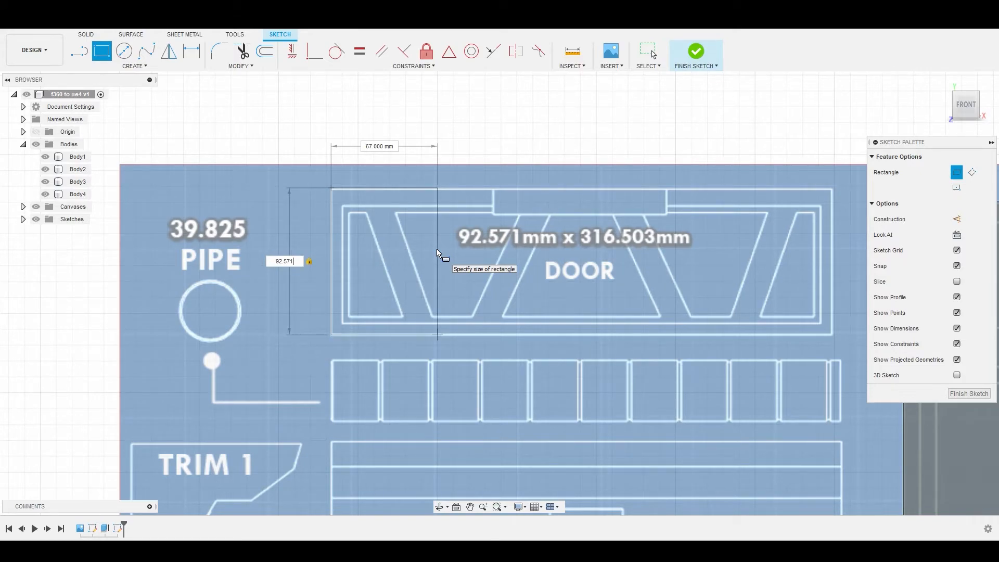
pyautogui.press('Tab')
pyautogui.write('316')
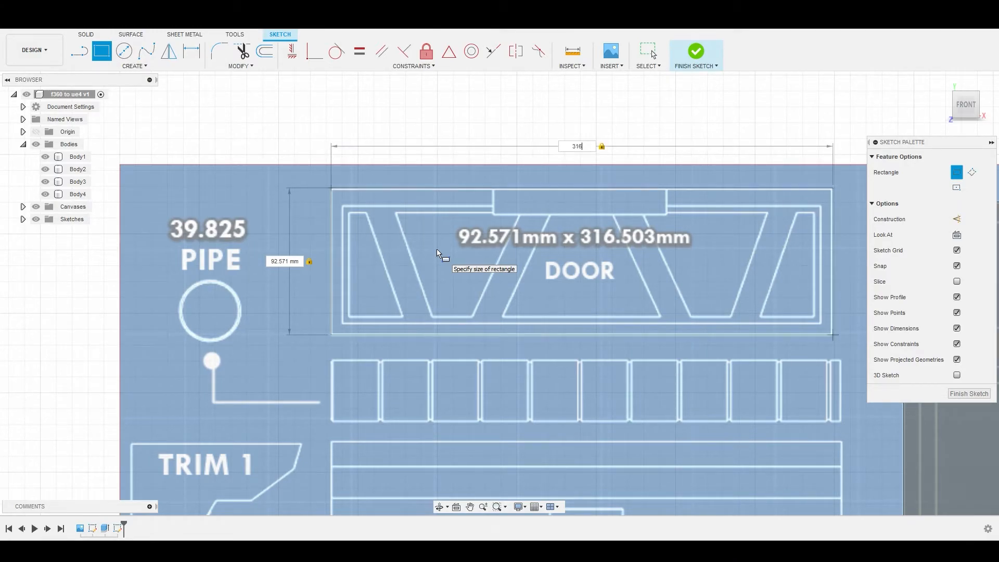
pyautogui.write('.503')
pyautogui.press('Return')
pyautogui.scroll(-3, 437, 254)
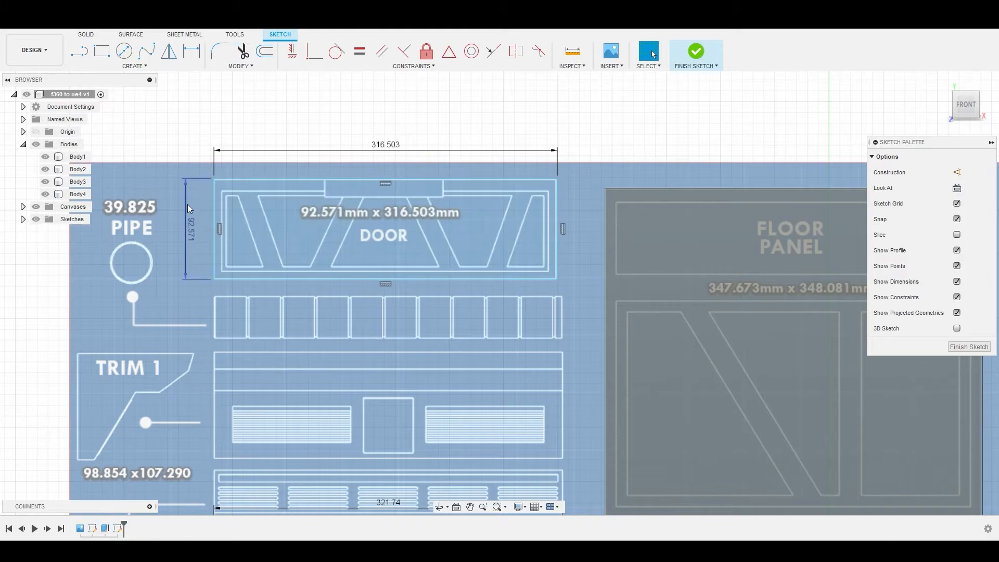
pyautogui.scroll(-4, 479, 270)
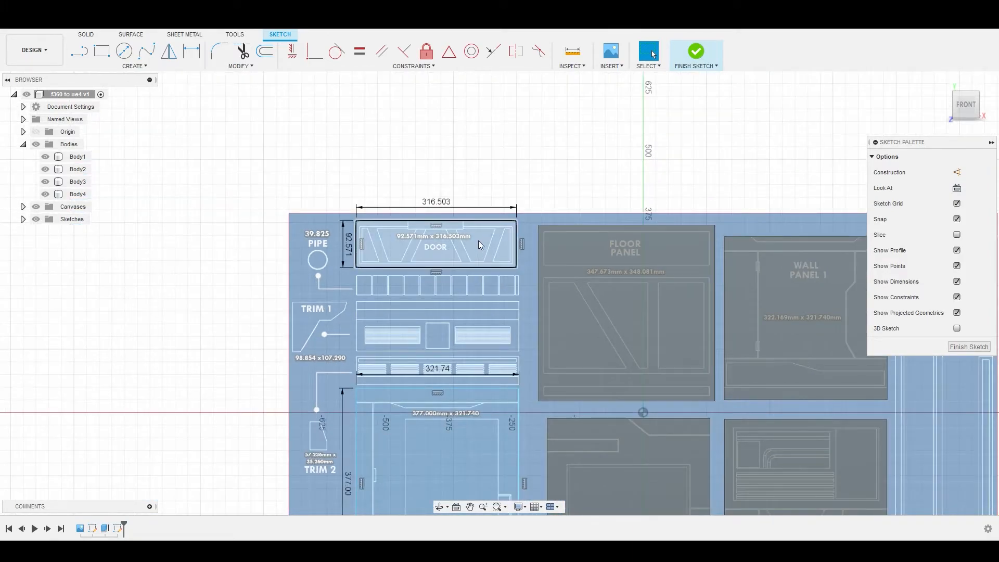
# Step: Extrude the Door and Door Frame rectangle profiles together by 8.4 mm as new bodies
pyautogui.click(479, 241)
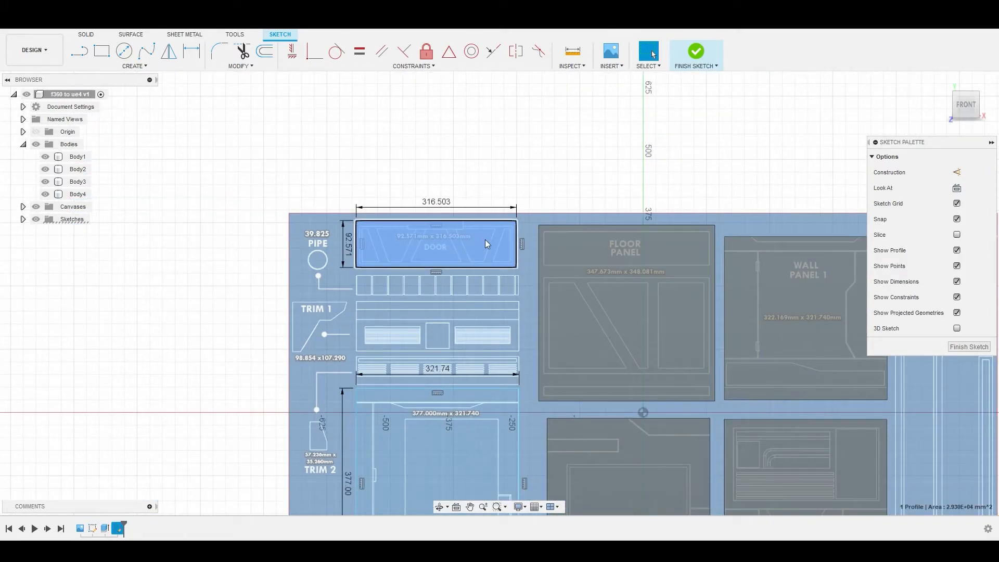
pyautogui.click(465, 406)
pyautogui.moveTo(469, 407); pyautogui.dragTo(438, 286, button='middle')
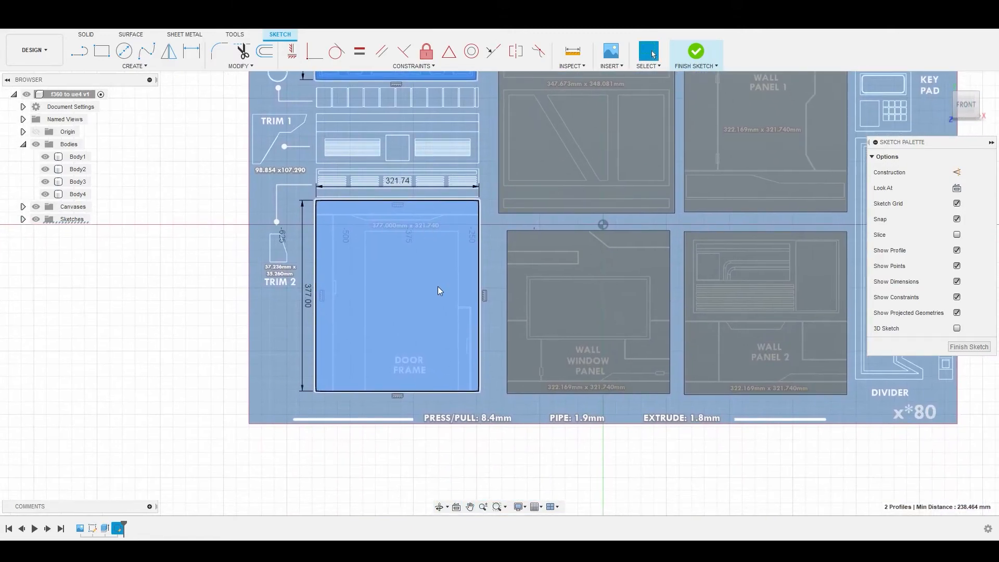
pyautogui.scroll(-1, 438, 291)
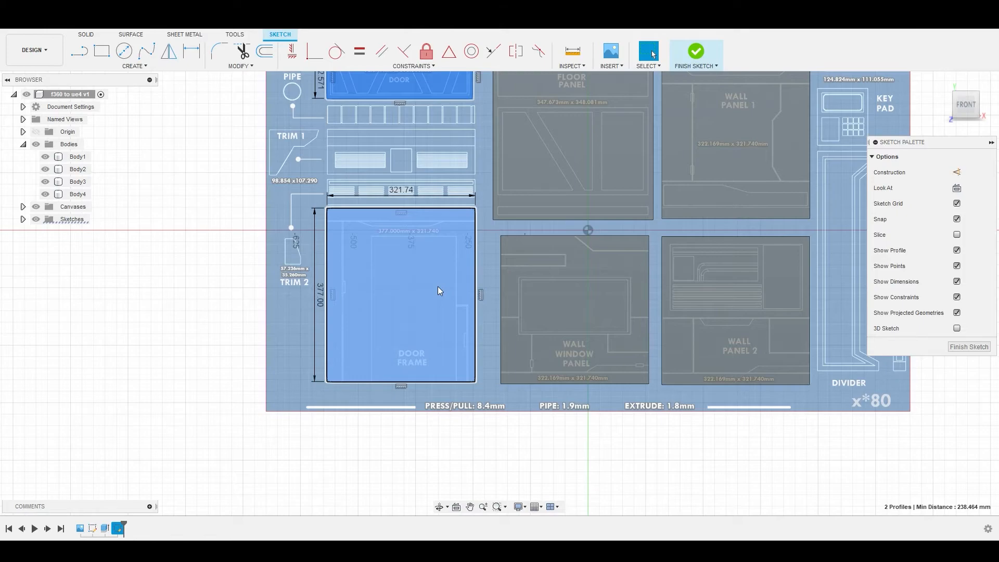
pyautogui.rightClick(438, 290)
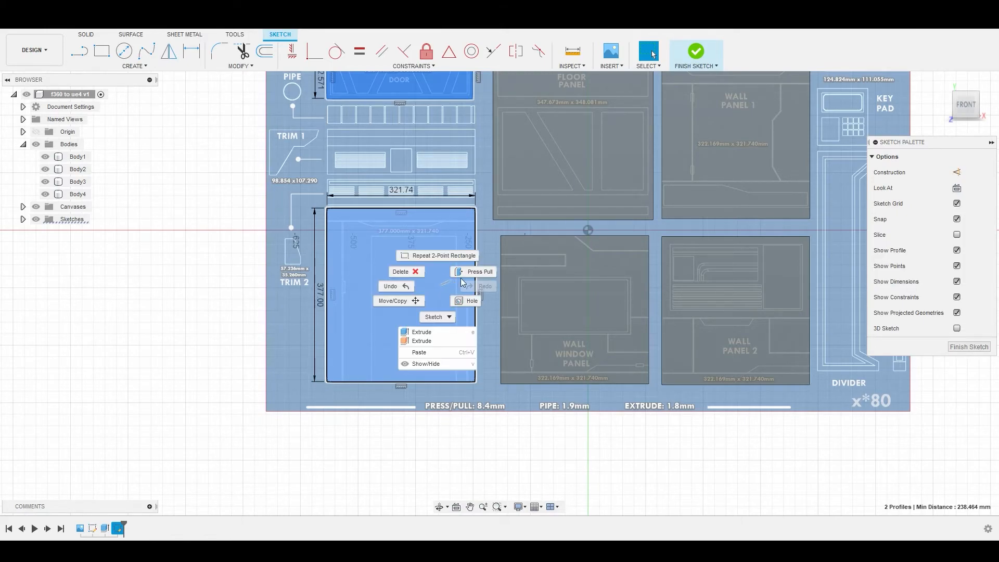
pyautogui.click(483, 274)
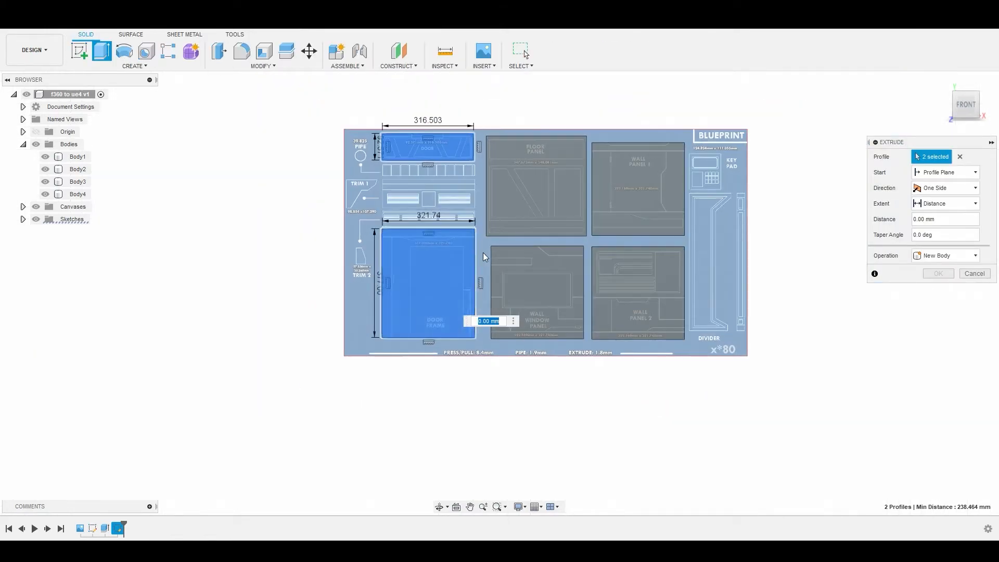
pyautogui.scroll(2, 474, 358)
pyautogui.scroll(3, 475, 357)
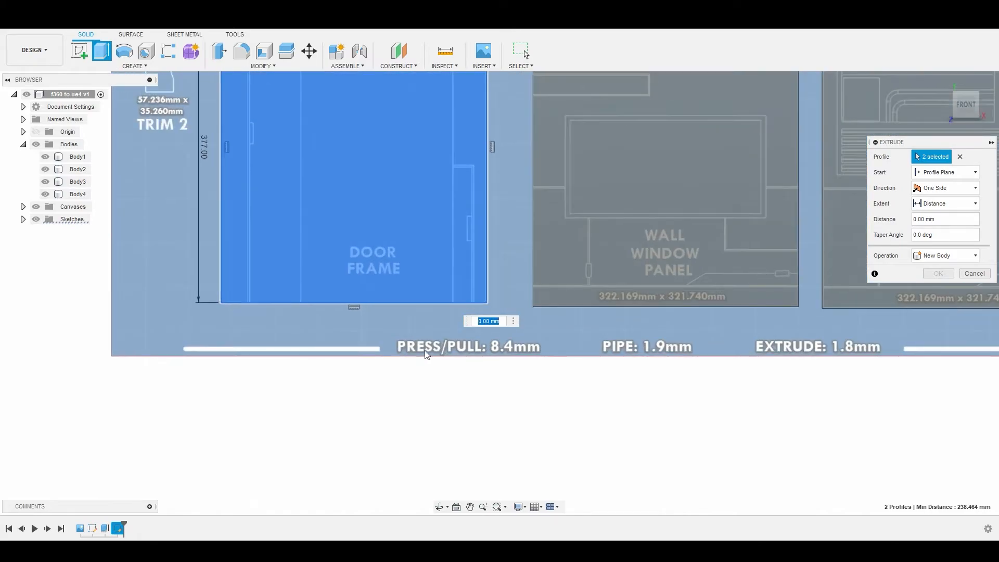
pyautogui.scroll(-2, 440, 225)
pyautogui.scroll(-2, 440, 225)
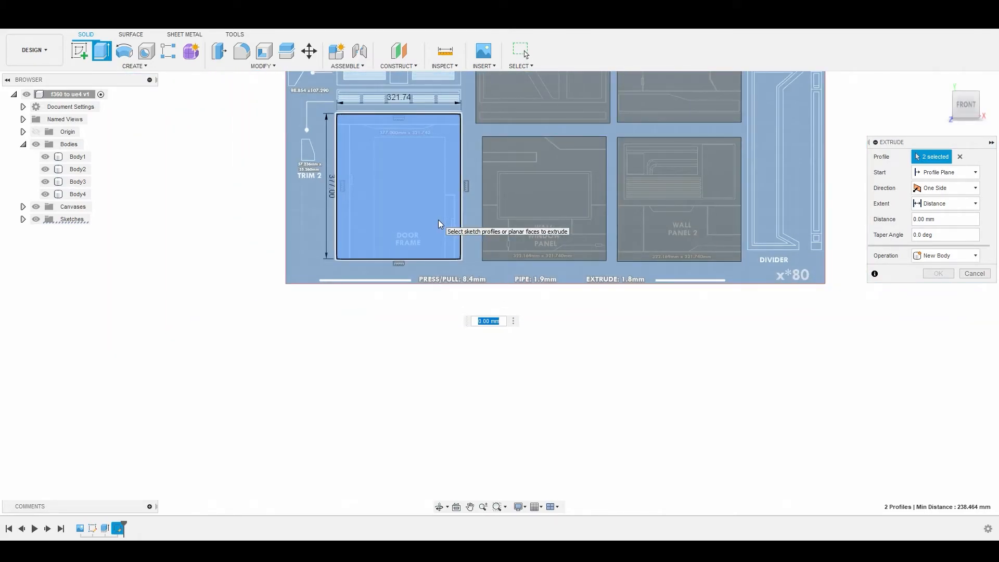
pyautogui.write('.4')
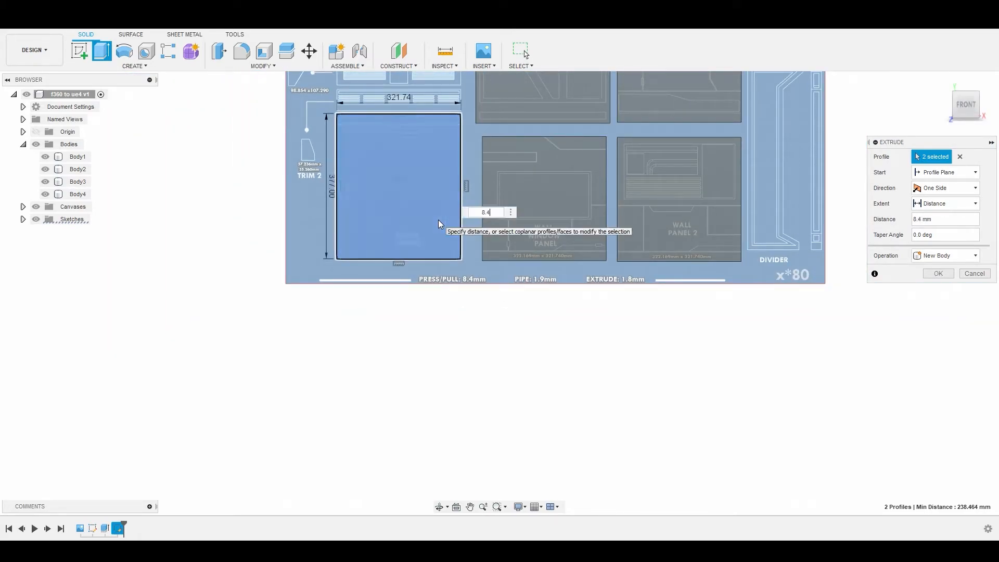
pyautogui.press('Return')
# Step: Offset the back face of the Door Frame body outward by 8.935 mm with Press Pull
pyautogui.moveTo(468, 232); pyautogui.dragTo(375, 233, button='middle')
pyautogui.scroll(5, 434, 218)
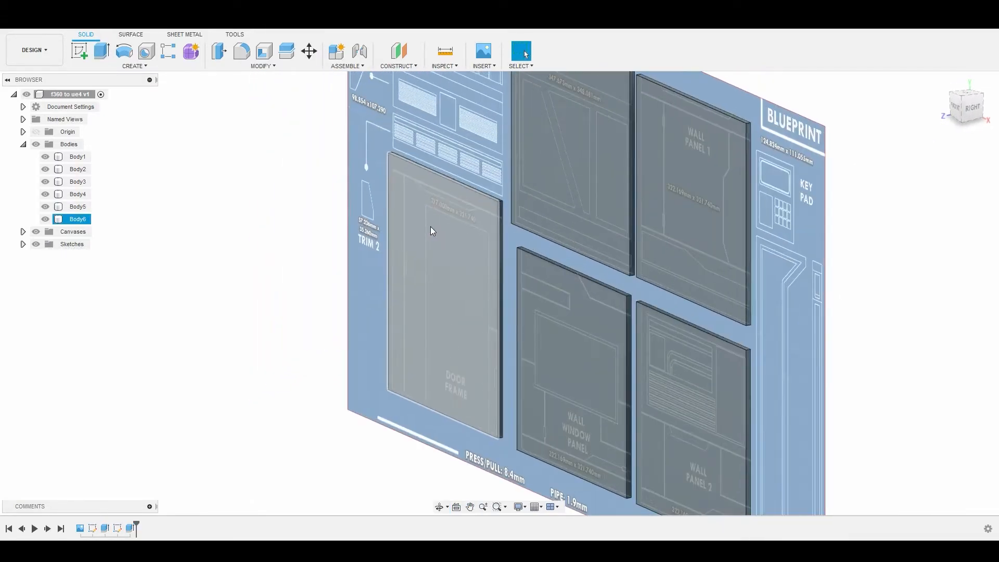
pyautogui.scroll(-5, 495, 204)
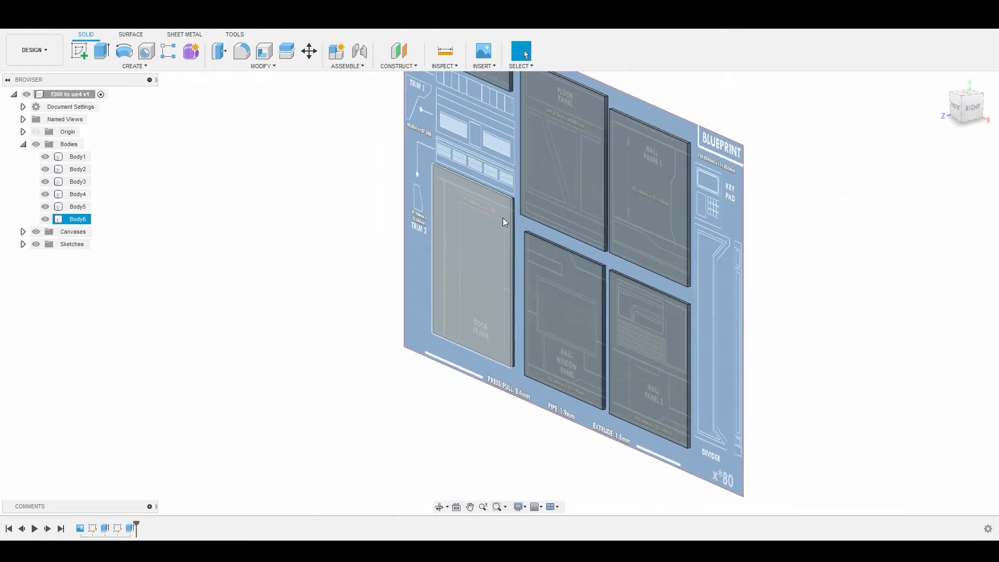
pyautogui.keyDown('shift'); pyautogui.moveTo(506, 220); pyautogui.dragTo(544, 219, button='middle'); pyautogui.keyUp('shift')
pyautogui.keyDown('shift'); pyautogui.moveTo(443, 213); pyautogui.dragTo(678, 366, button='middle'); pyautogui.keyUp('shift')
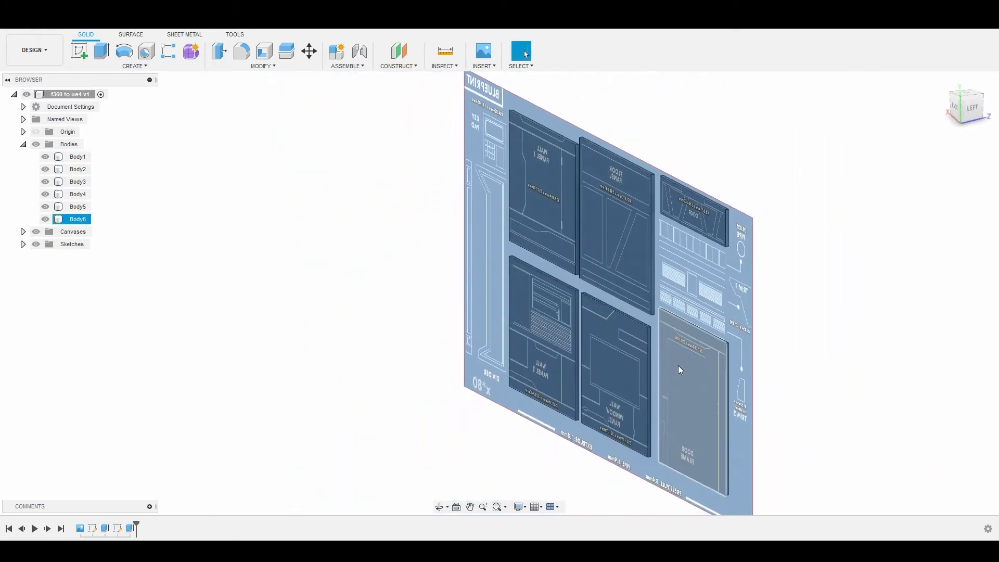
pyautogui.rightClick(678, 368)
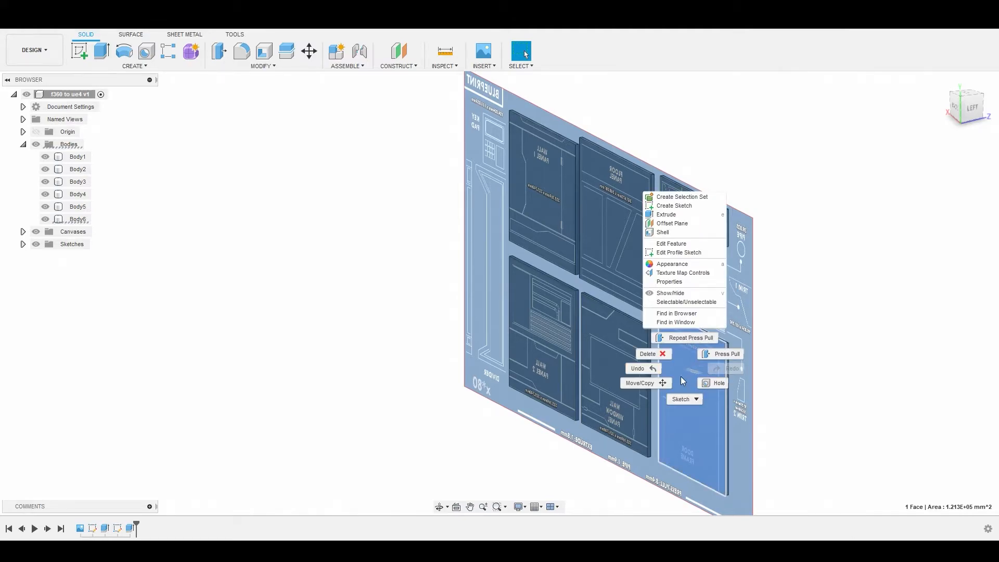
pyautogui.click(691, 369)
pyautogui.rightClick(693, 367)
pyautogui.click(722, 353)
pyautogui.moveTo(683, 369)
pyautogui.mouseDown()
pyautogui.moveTo(662, 373)
pyautogui.moveTo(672, 371)
pyautogui.mouseUp()
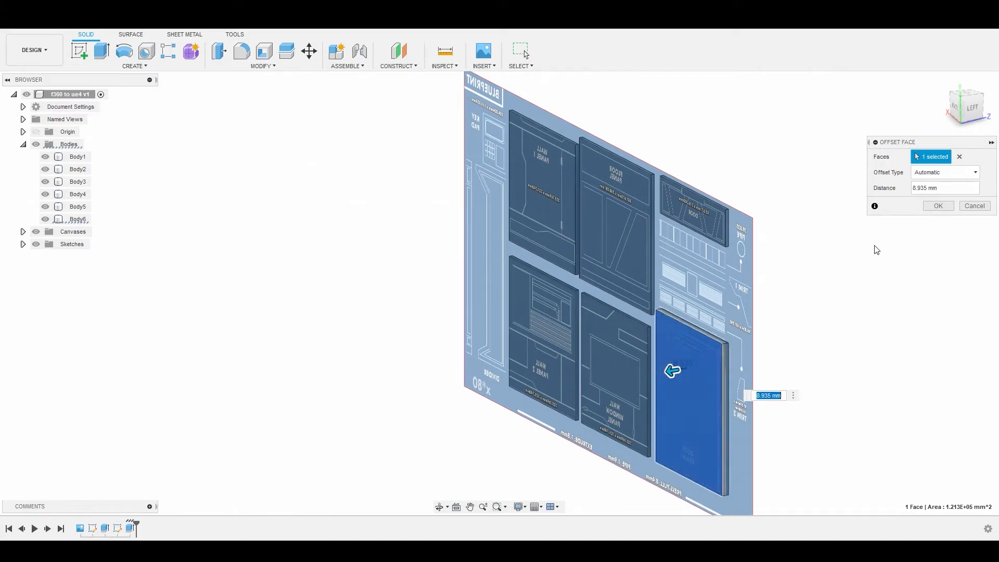
pyautogui.click(942, 207)
# Step: Examine the blueprint's trim and key pad outlines and their printed dimensions from the front
pyautogui.keyDown('shift'); pyautogui.moveTo(910, 217); pyautogui.dragTo(613, 261, button='middle'); pyautogui.keyUp('shift')
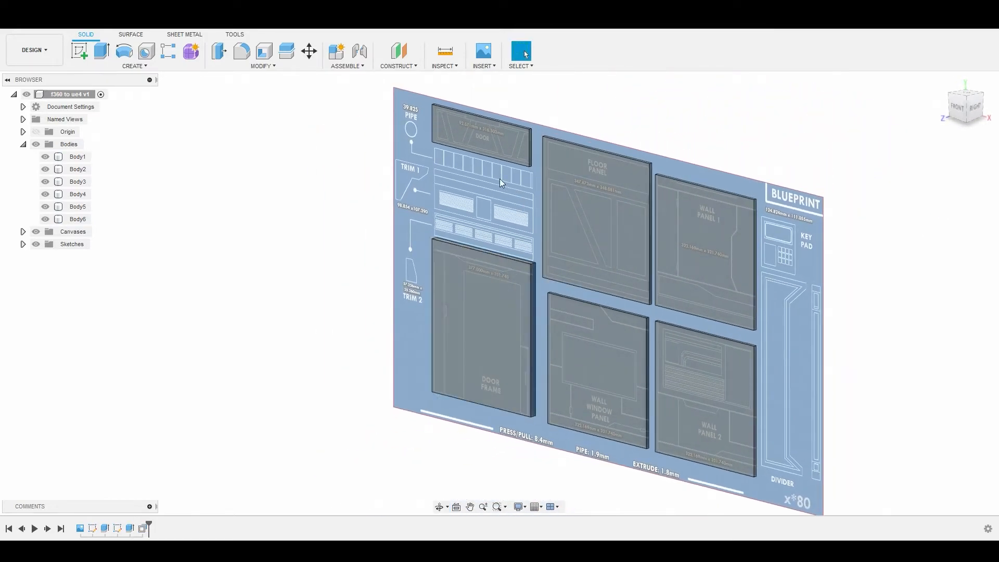
pyautogui.click(958, 109)
pyautogui.scroll(-3, 609, 249)
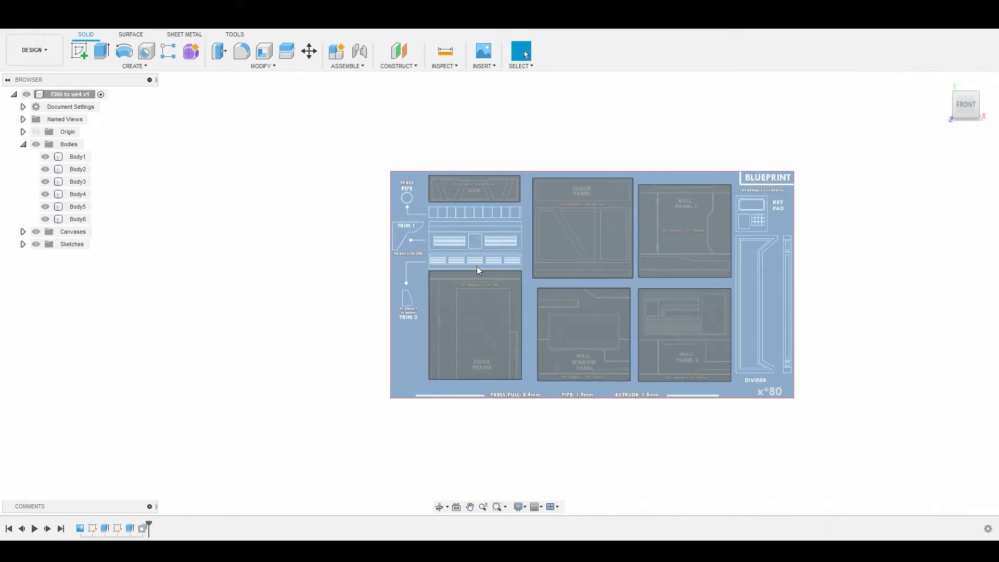
pyautogui.scroll(5, 478, 267)
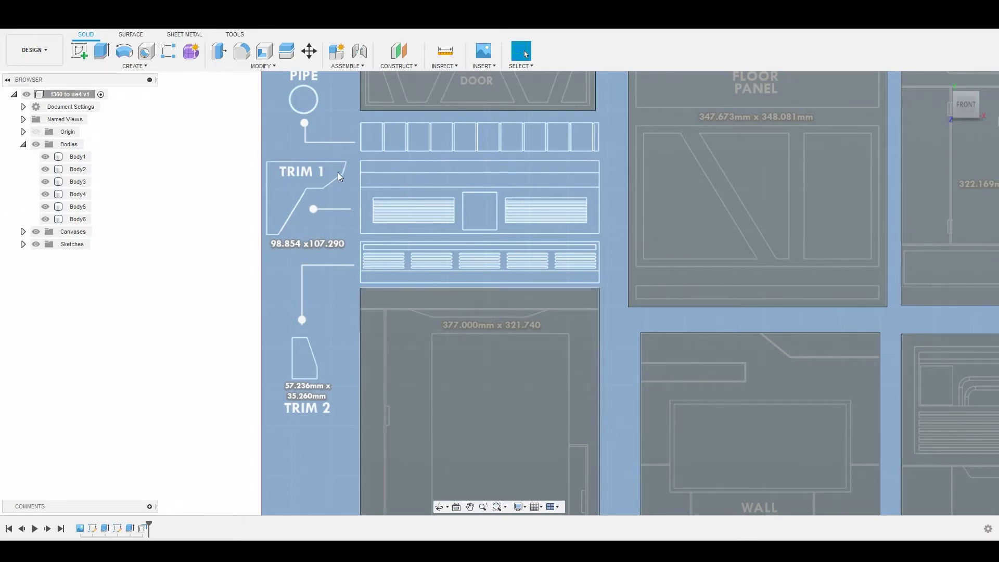
pyautogui.scroll(-5, 364, 208)
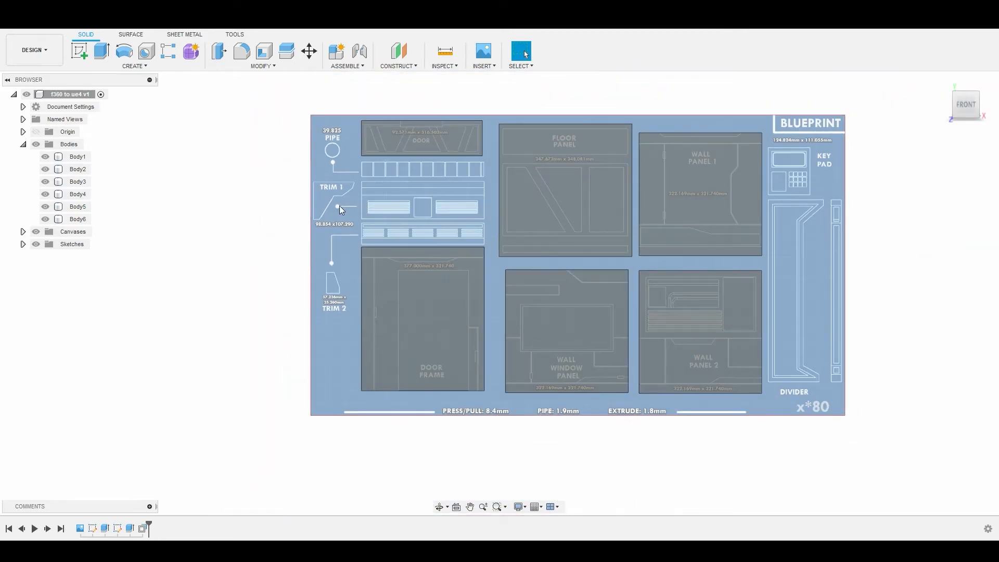
pyautogui.click(507, 241)
pyautogui.moveTo(507, 241); pyautogui.dragTo(269, 261, button='middle')
pyautogui.click(504, 197)
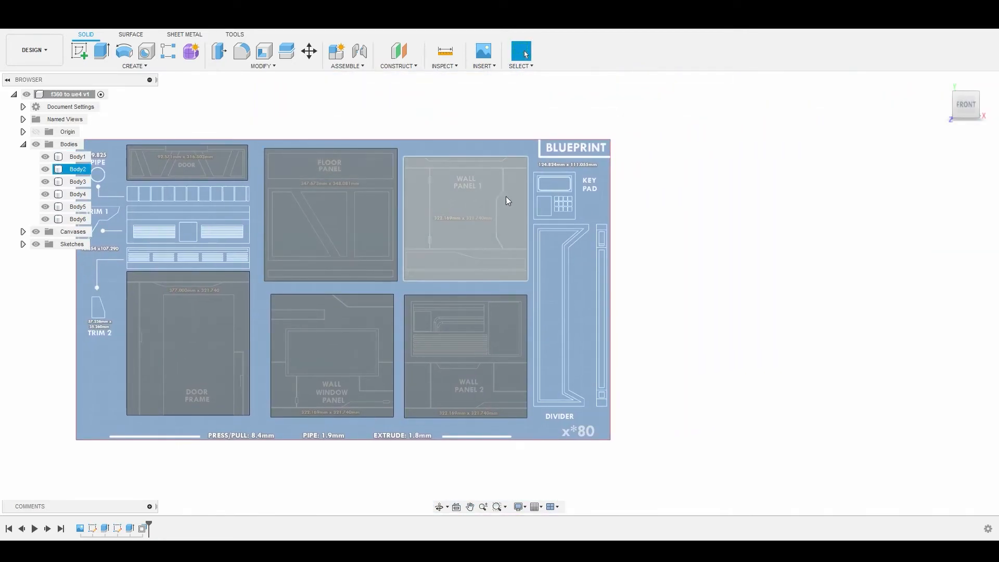
pyautogui.scroll(8, 566, 176)
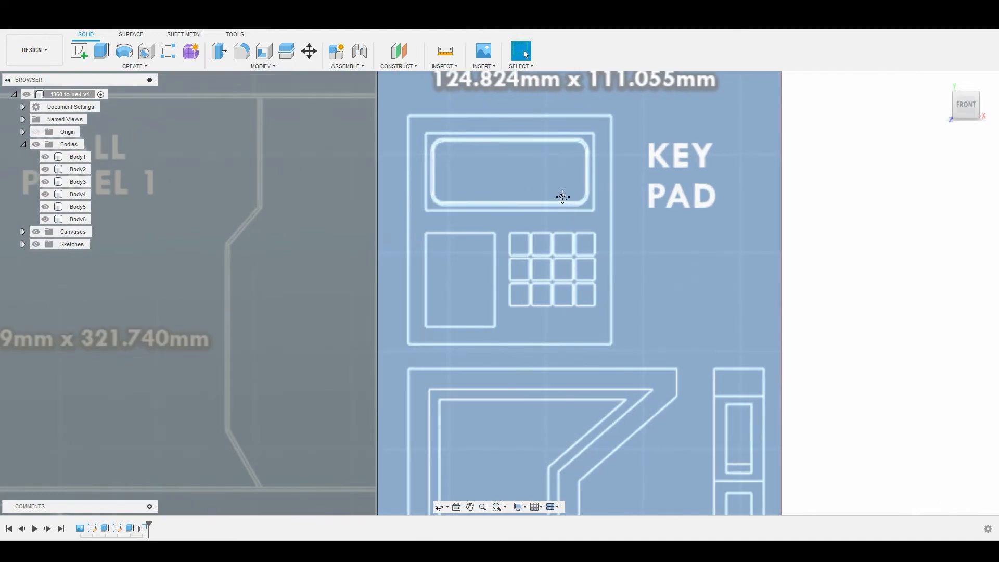
pyautogui.scroll(-8, 495, 229)
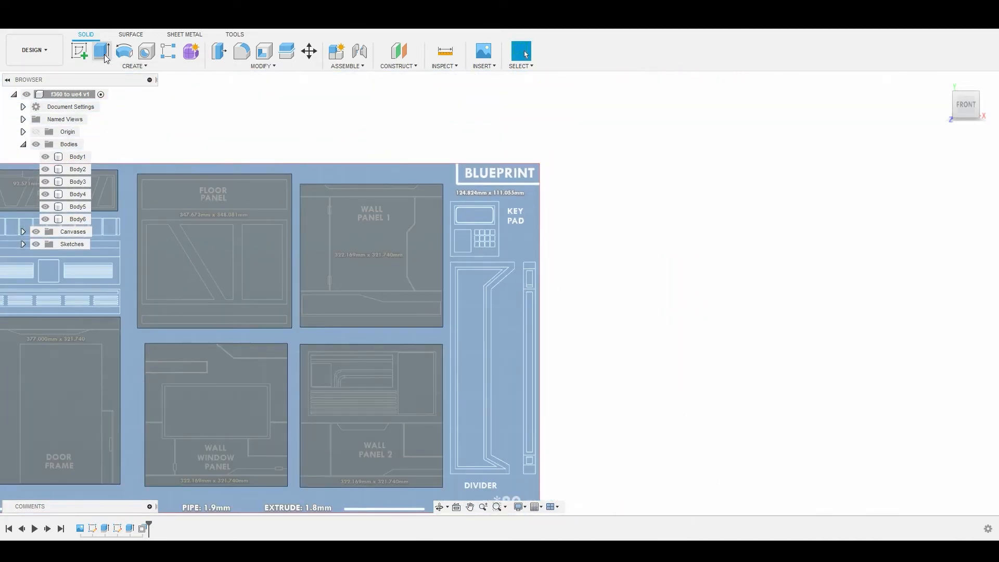
# Step: Start a sketch on the XY plane and begin a 2-point rectangle at the upper-left corner of the Key Pad's outer outline
pyautogui.click(80, 51)
pyautogui.click(258, 312)
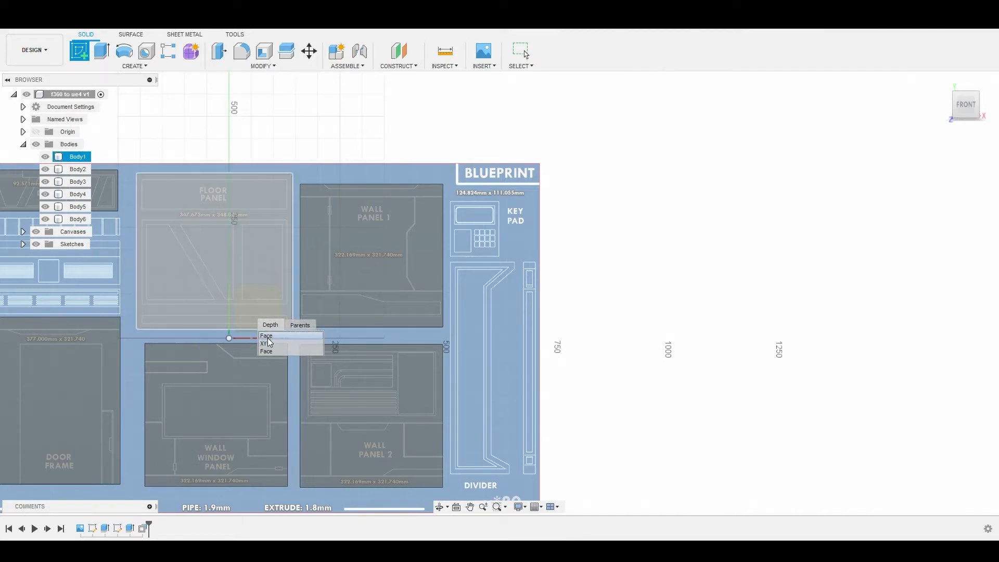
pyautogui.click(501, 276)
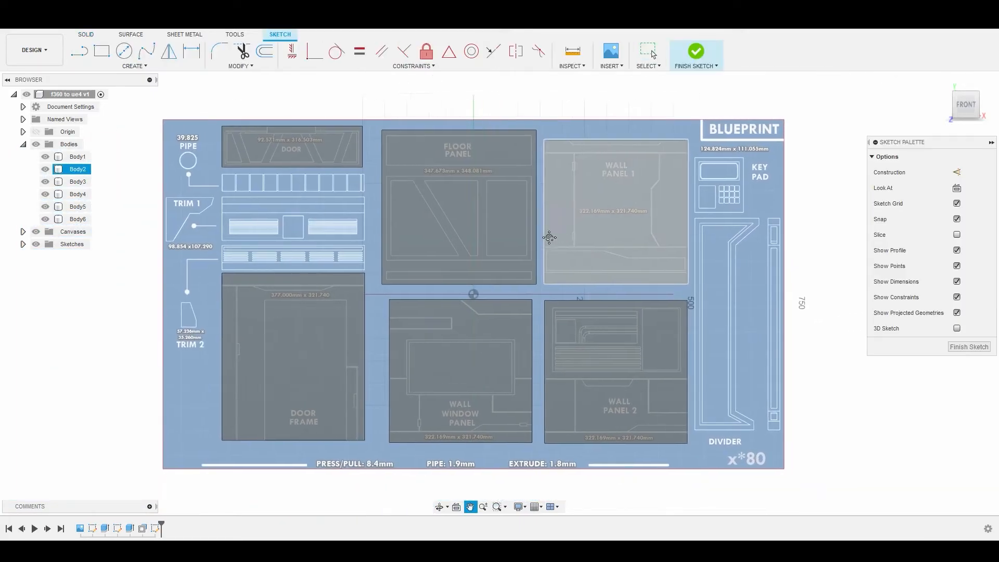
pyautogui.scroll(5, 546, 195)
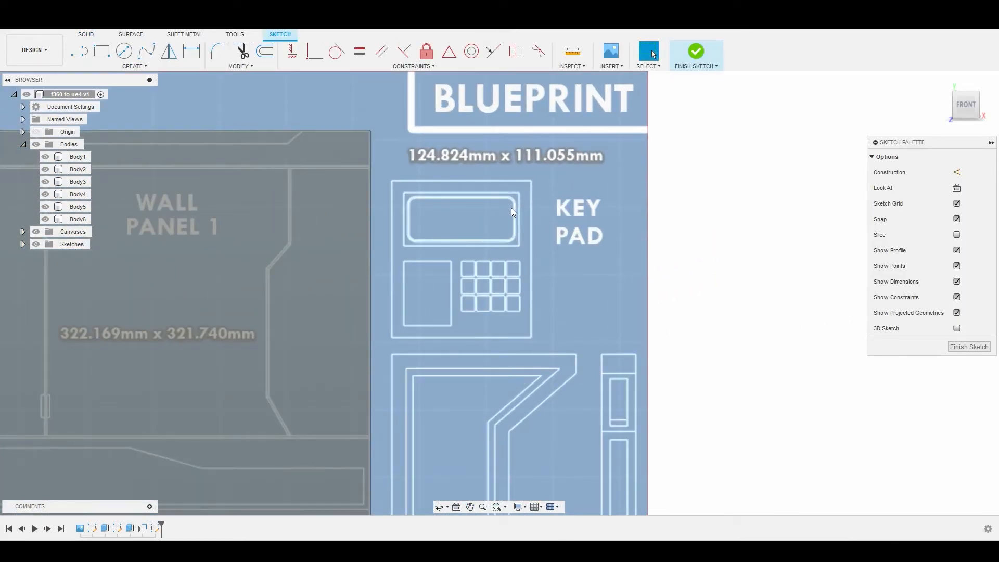
pyautogui.press('r')
pyautogui.scroll(6, 438, 198)
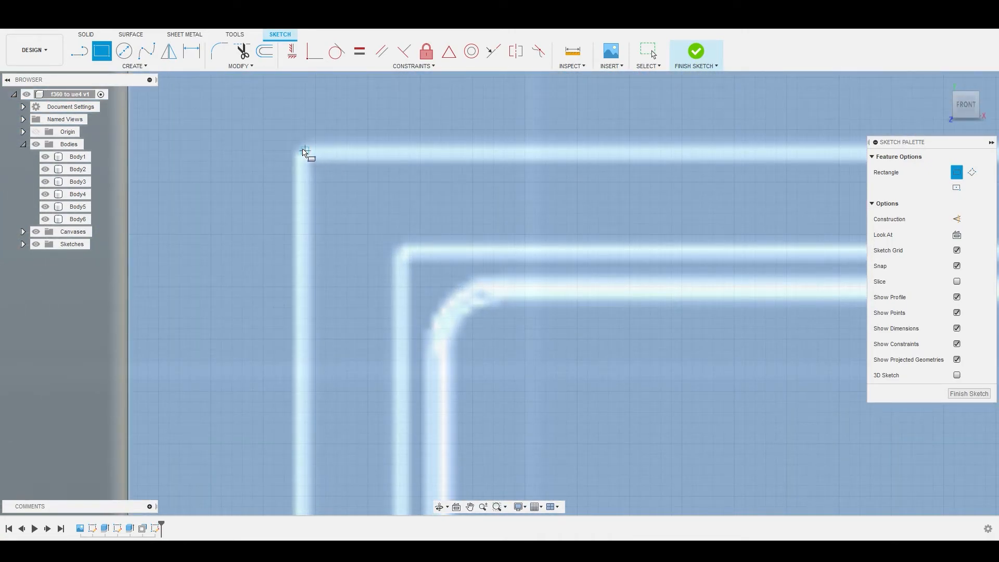
pyautogui.click(300, 151)
# Step: Set the Key Pad rectangle's height to 124.824 mm and its width to 111.055 mm
pyautogui.scroll(-8, 335, 208)
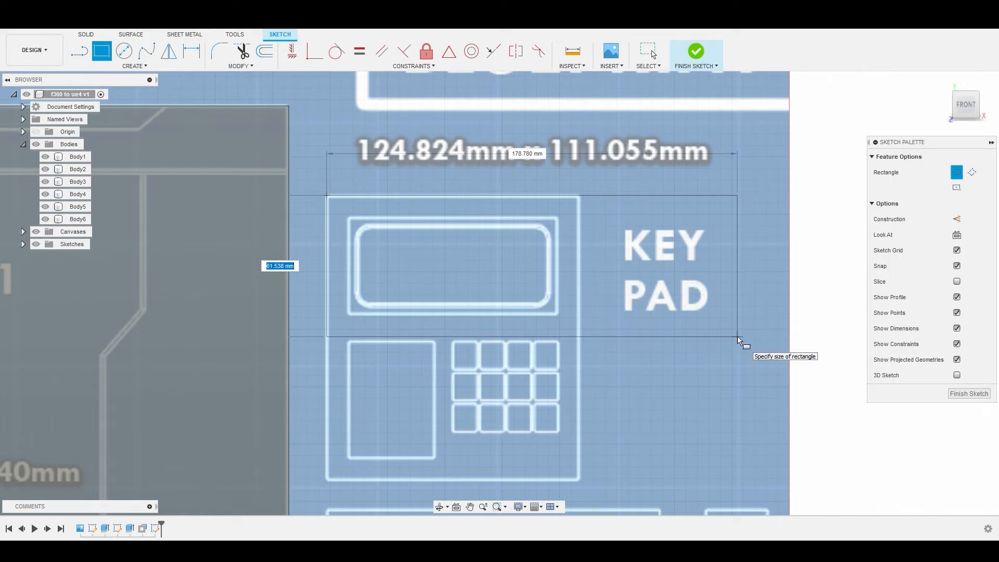
pyautogui.press('Tab')
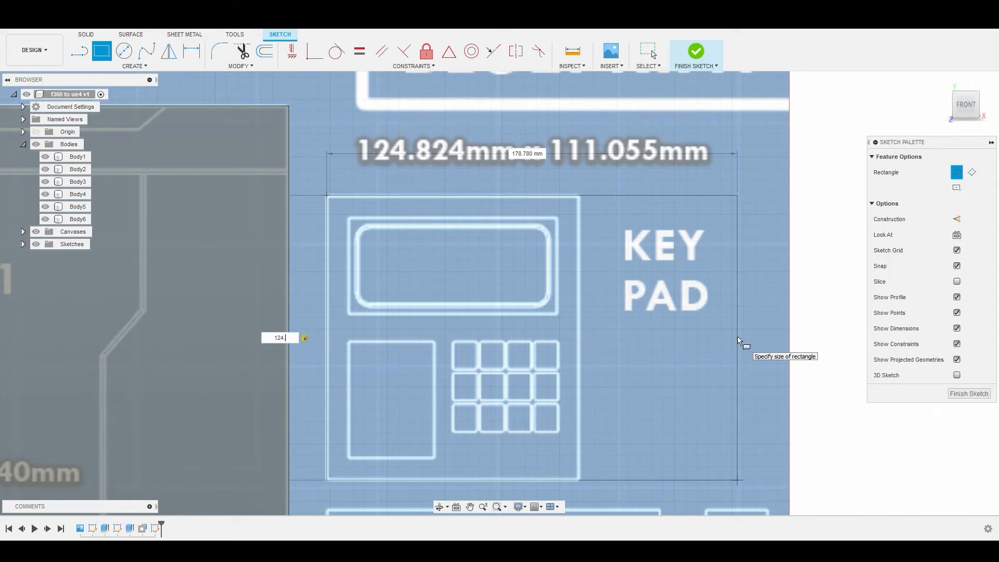
pyautogui.write('.824')
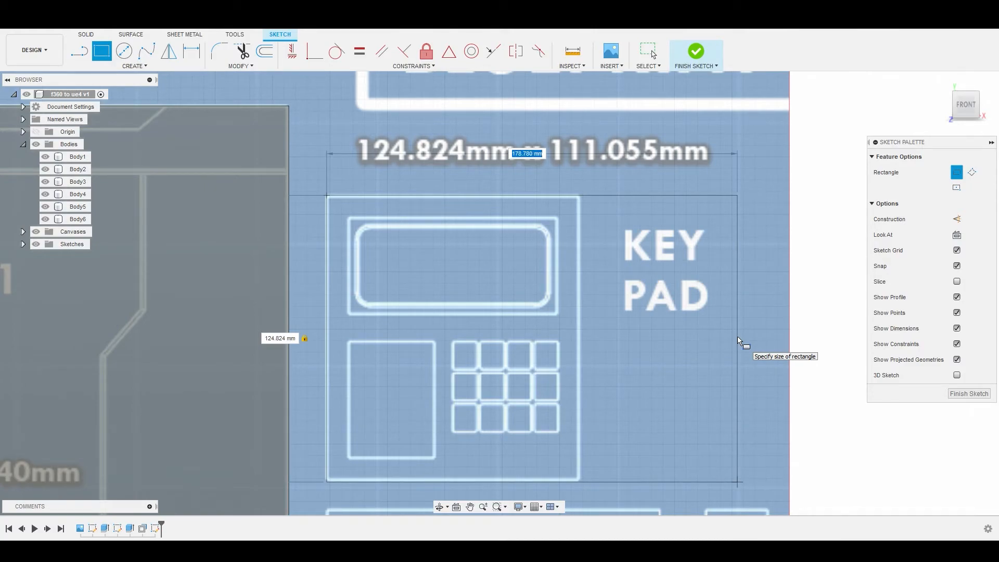
pyautogui.press('Tab')
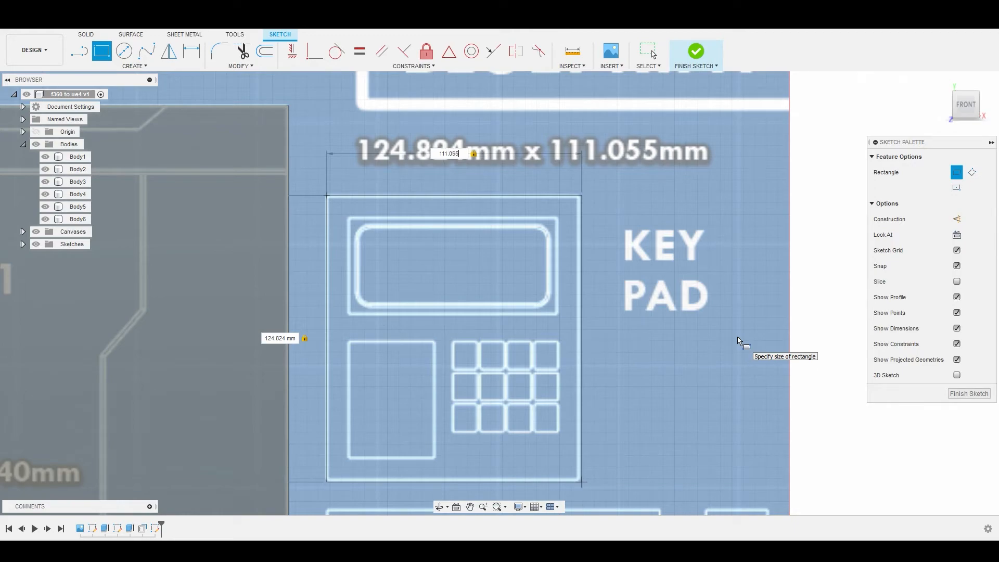
pyautogui.press('Return')
pyautogui.press('Return')
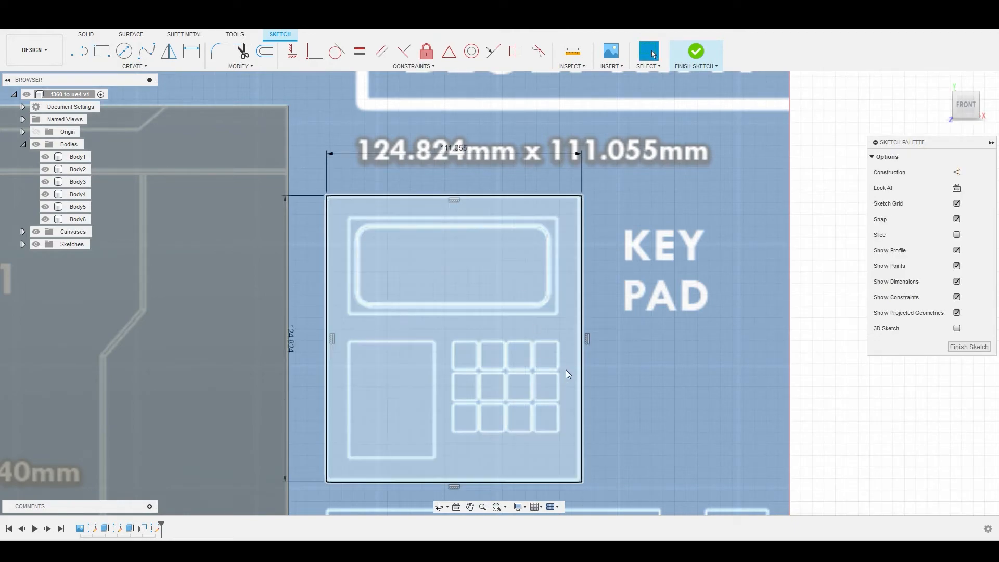
# Step: Extrude the Key Pad rectangle profile by 8.4 mm as a new body
pyautogui.scroll(-10, 567, 370)
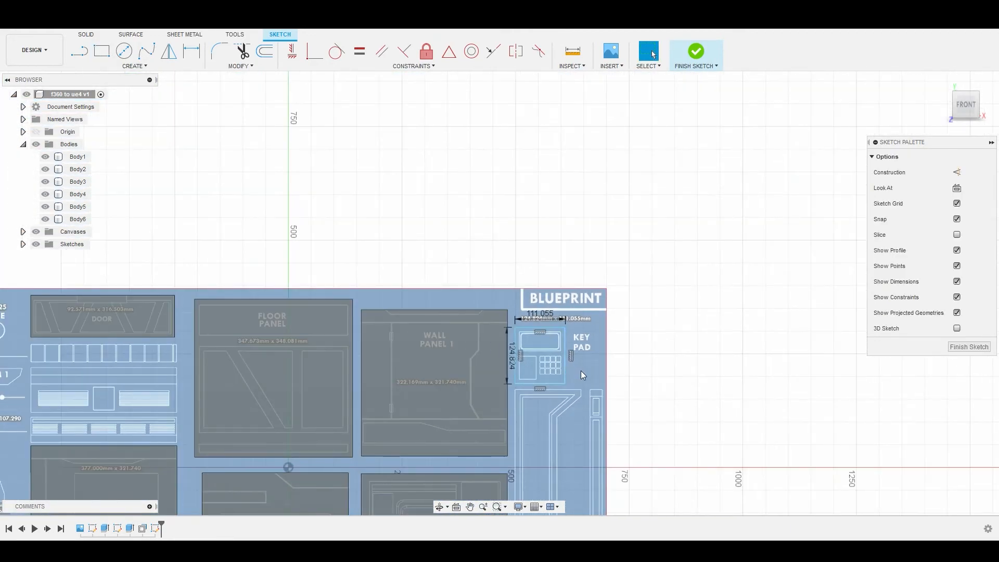
pyautogui.scroll(6, 530, 285)
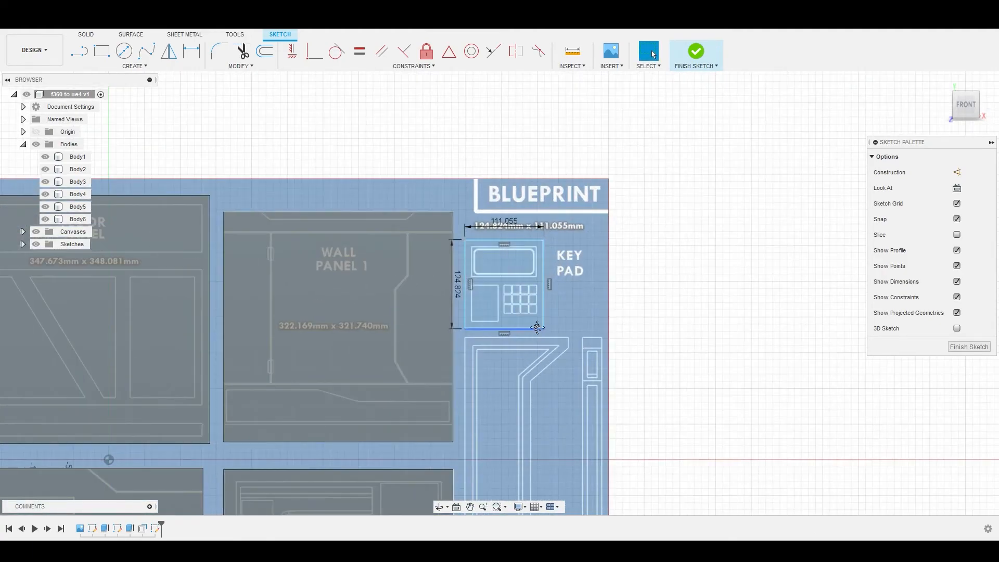
pyautogui.scroll(-3, 495, 240)
pyautogui.rightClick(474, 203)
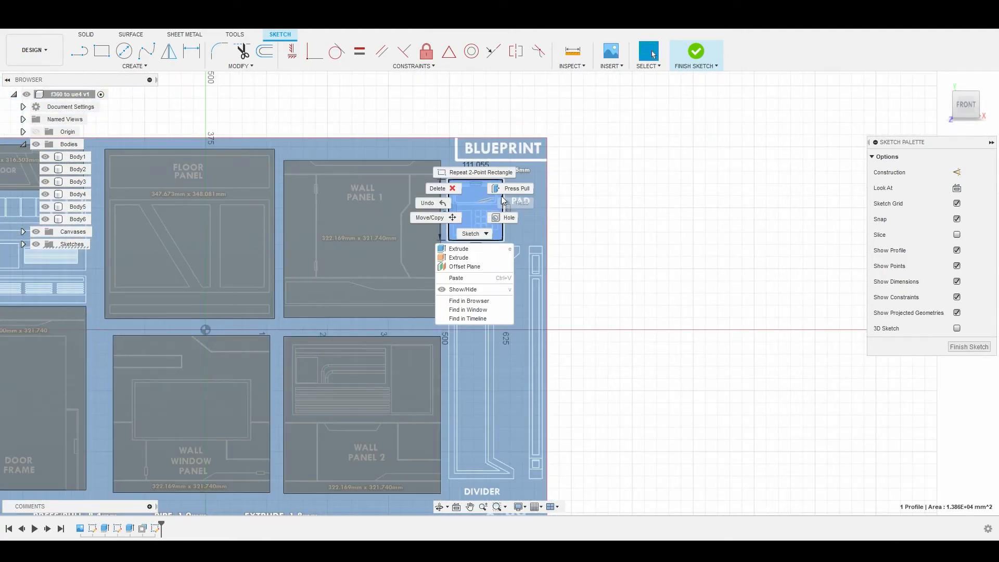
pyautogui.click(508, 189)
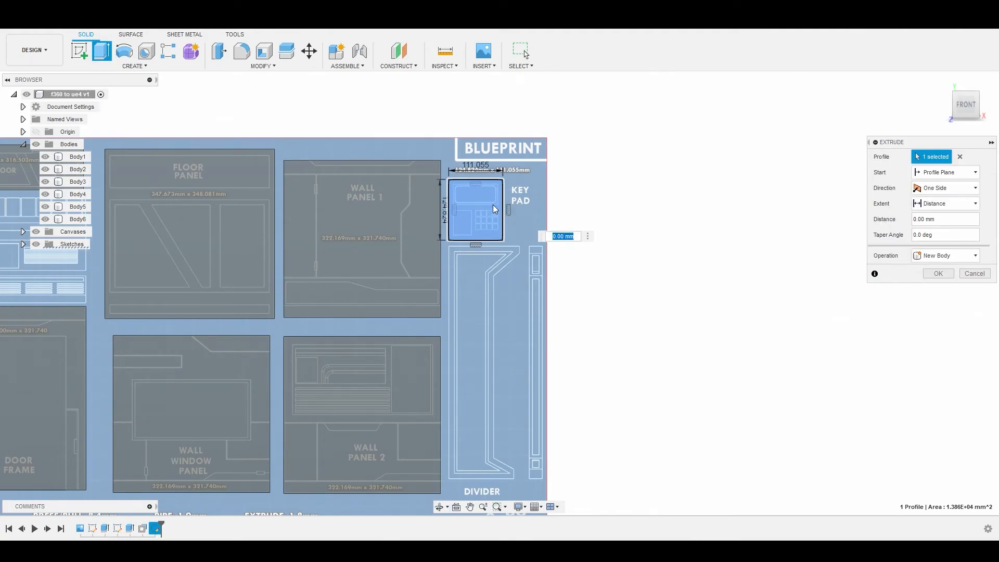
pyautogui.write('8.4')
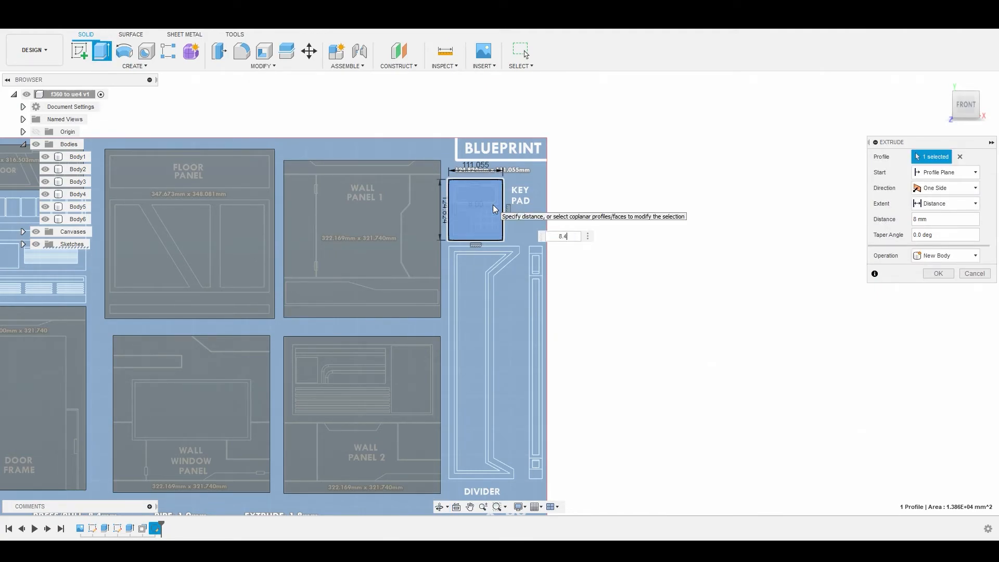
pyautogui.press('Return')
pyautogui.click(430, 251)
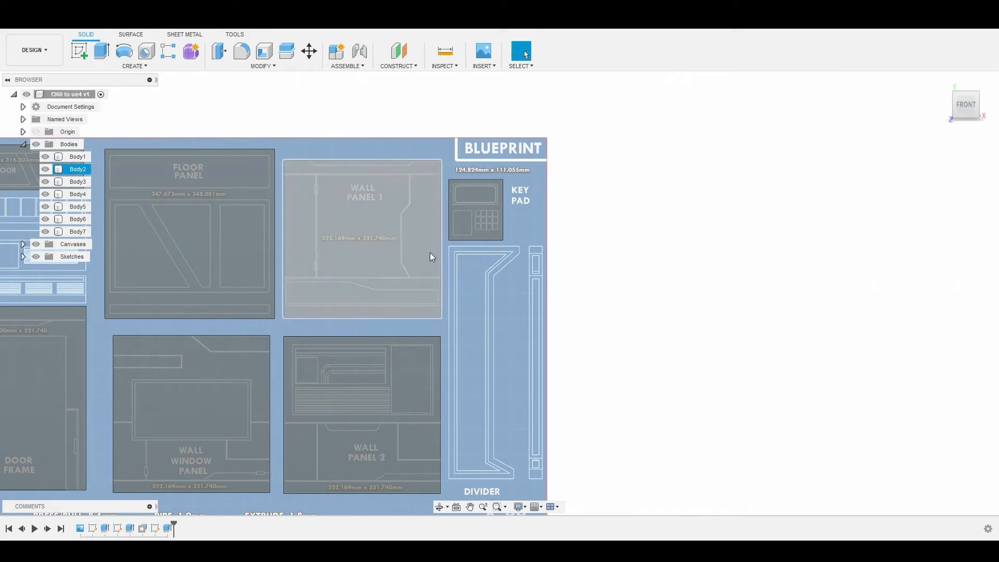
# Step: Start a sketch on the XY plane and begin a line at the upper-left corner of the Divider's outer outline
pyautogui.moveTo(430, 252); pyautogui.dragTo(558, 203, button='middle')
pyautogui.scroll(-3, 552, 233)
pyautogui.scroll(5, 619, 243)
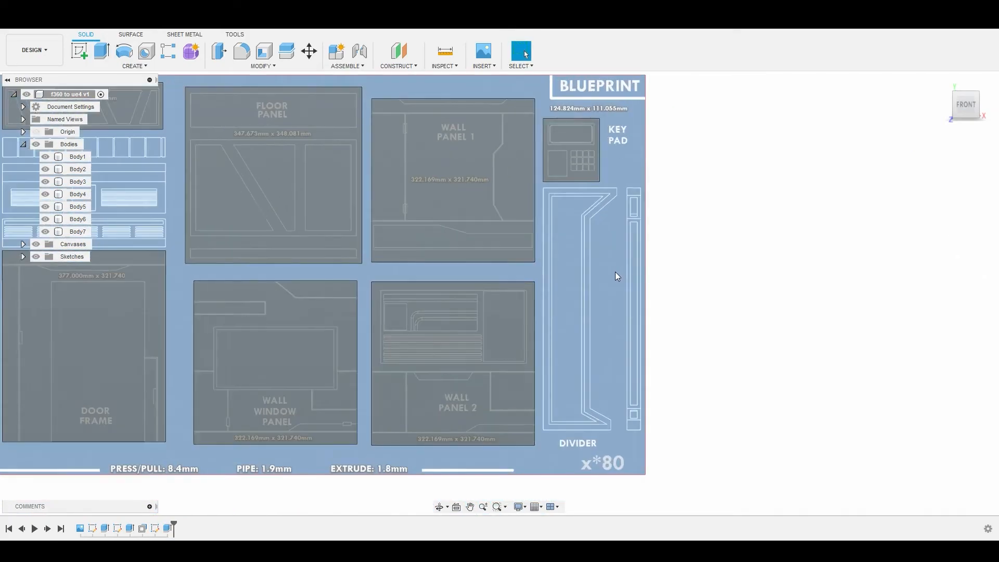
pyautogui.press('Escape')
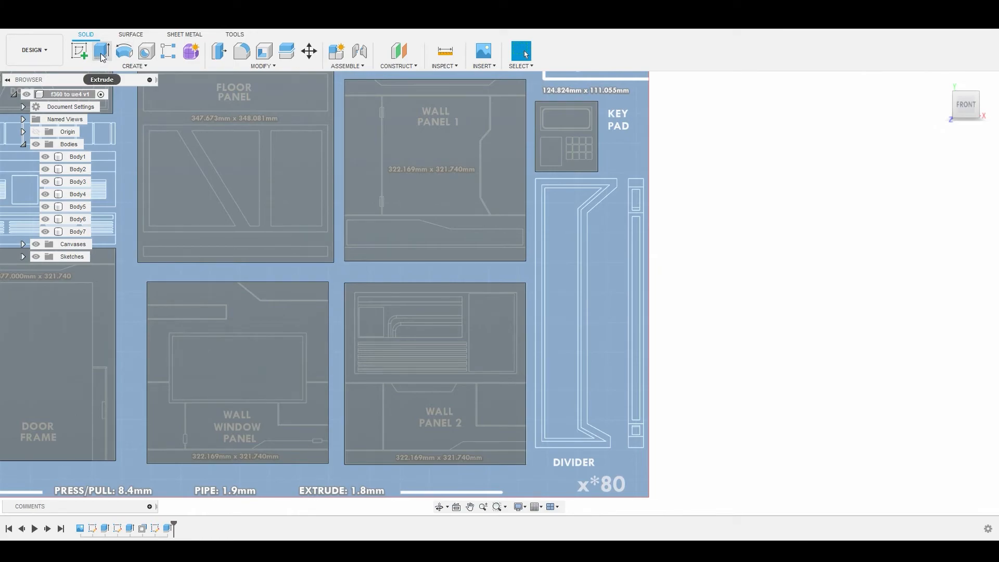
pyautogui.scroll(-4, 570, 255)
pyautogui.scroll(5, 572, 255)
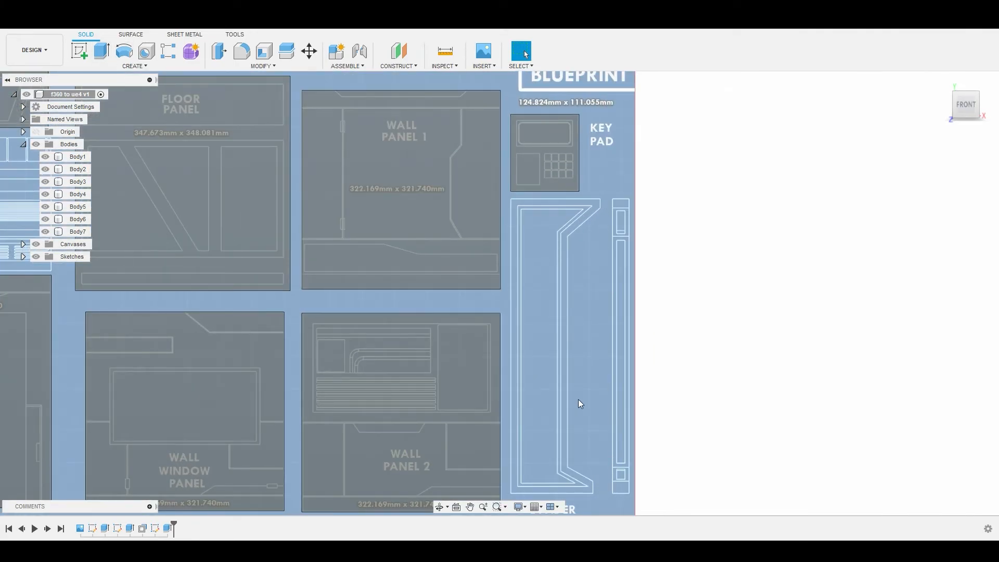
pyautogui.click(82, 52)
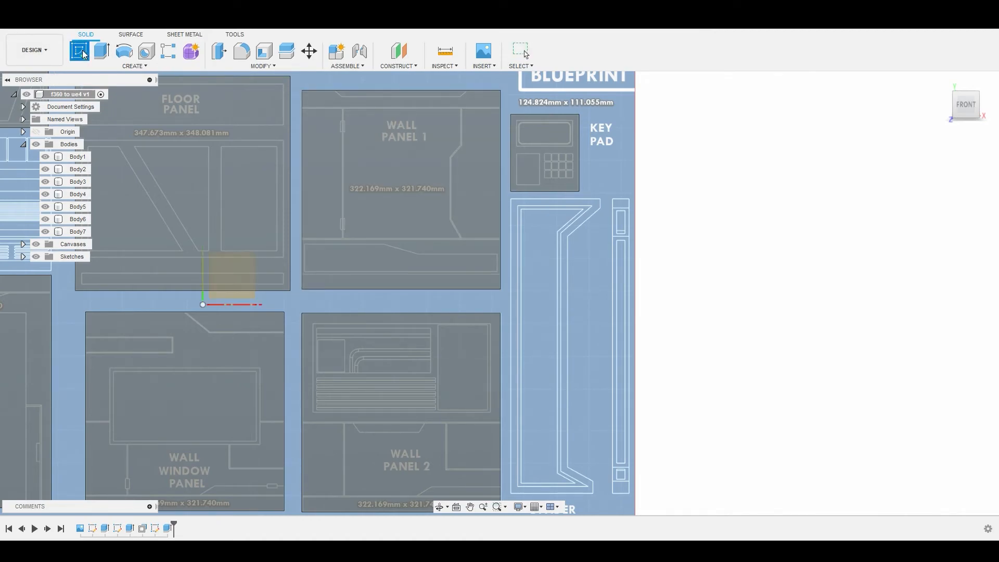
pyautogui.click(596, 291)
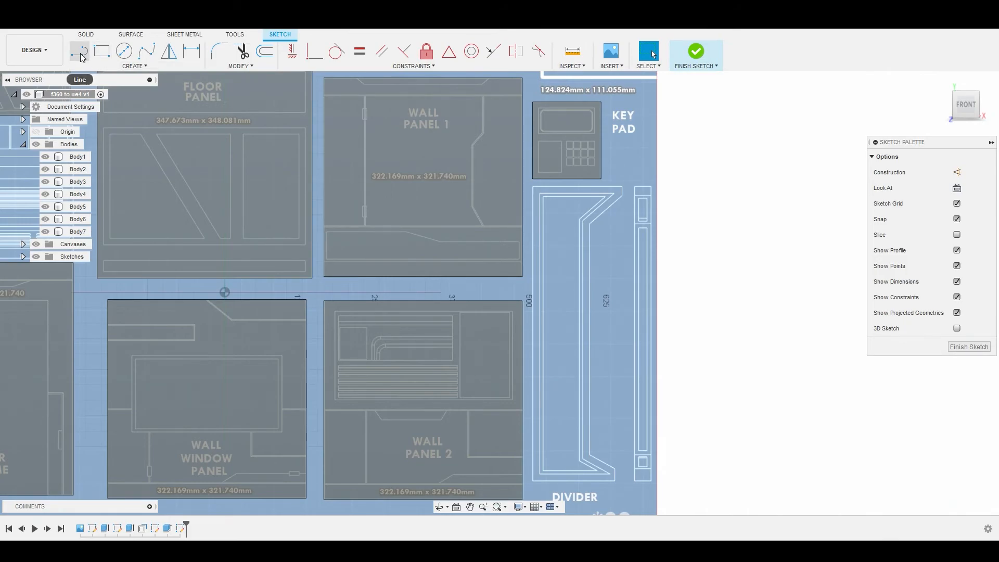
pyautogui.click(138, 68)
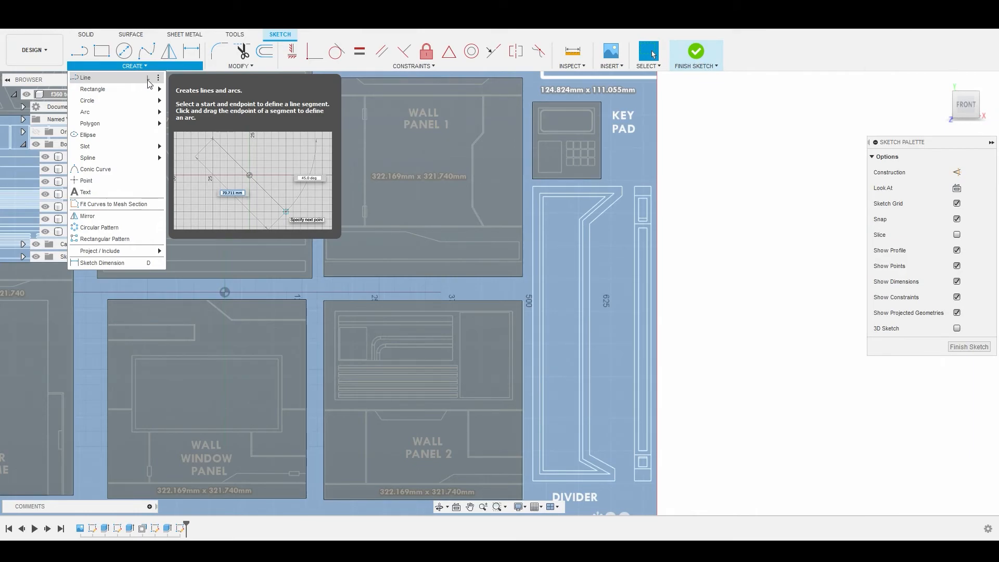
pyautogui.click(124, 83)
pyautogui.scroll(6, 523, 185)
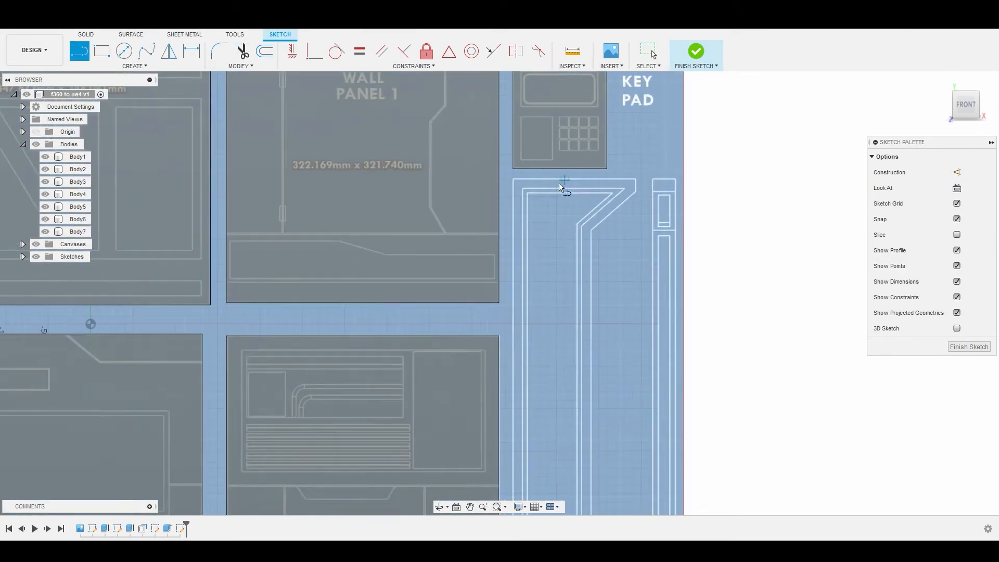
pyautogui.scroll(3, 484, 183)
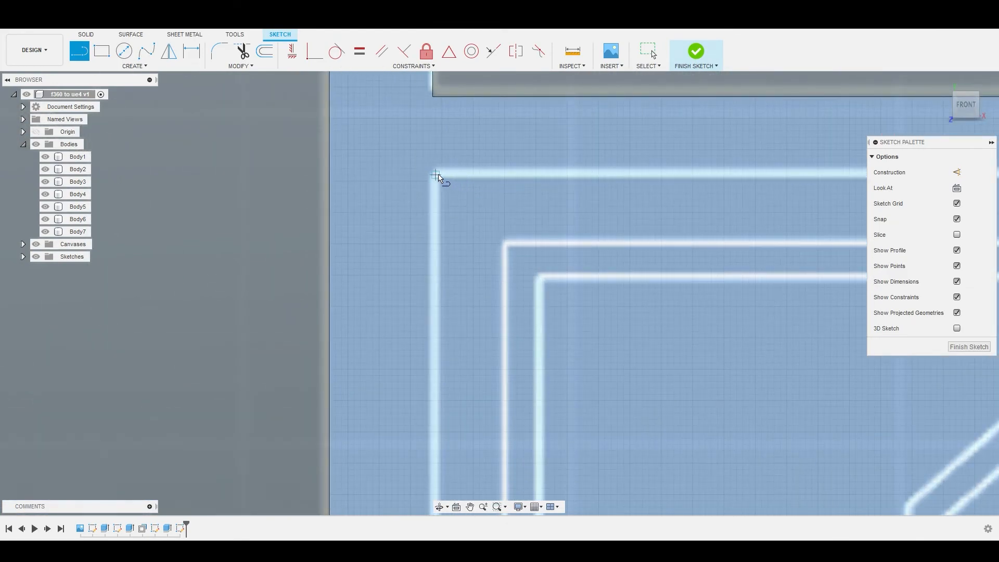
pyautogui.click(437, 175)
# Step: Trace the Divider's top edge about 144 mm long, its short upper vertical end about 14 mm long, and the upper diagonal edge
pyautogui.scroll(-5, 453, 174)
pyautogui.moveTo(685, 172); pyautogui.dragTo(430, 189, button='middle')
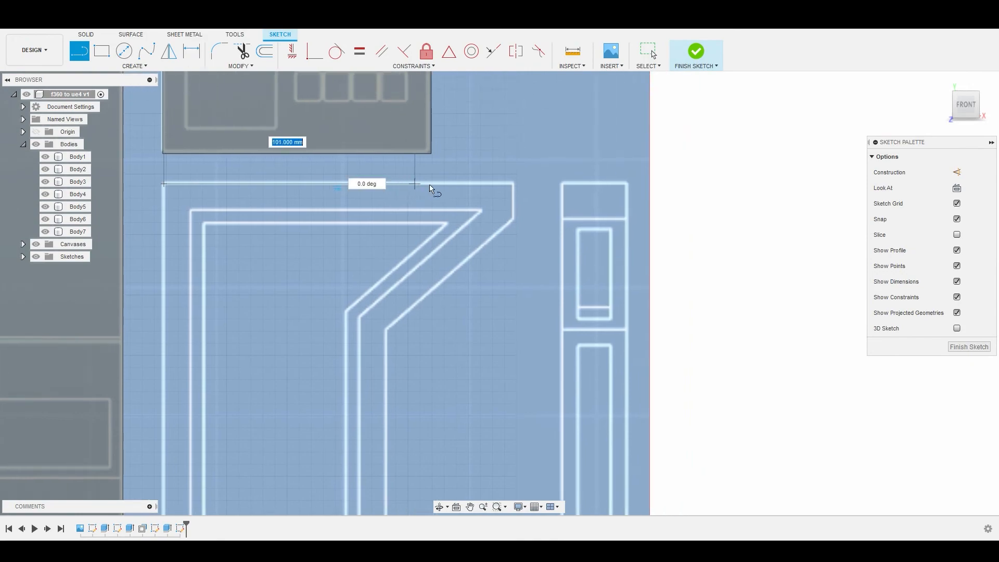
pyautogui.scroll(3, 432, 190)
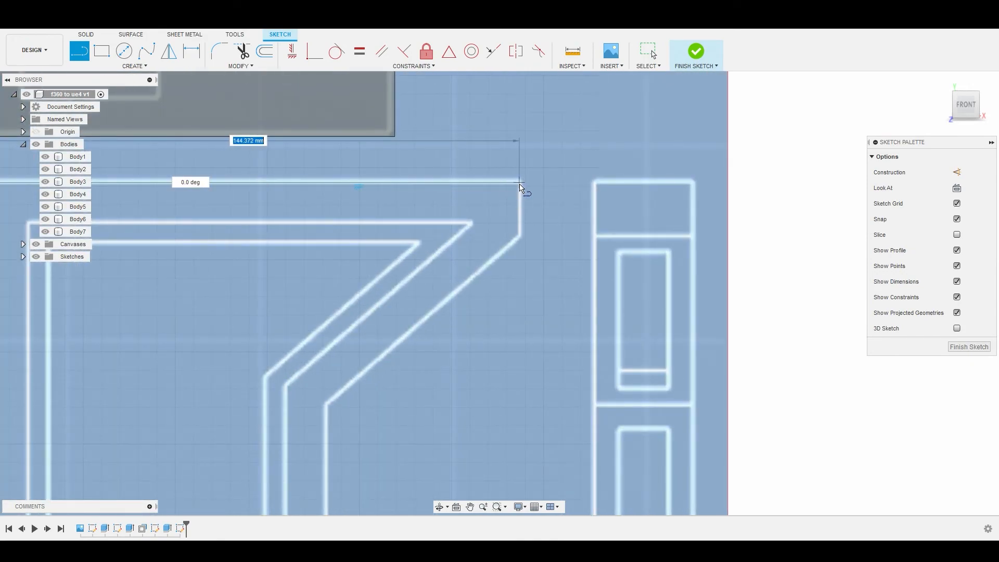
pyautogui.click(519, 185)
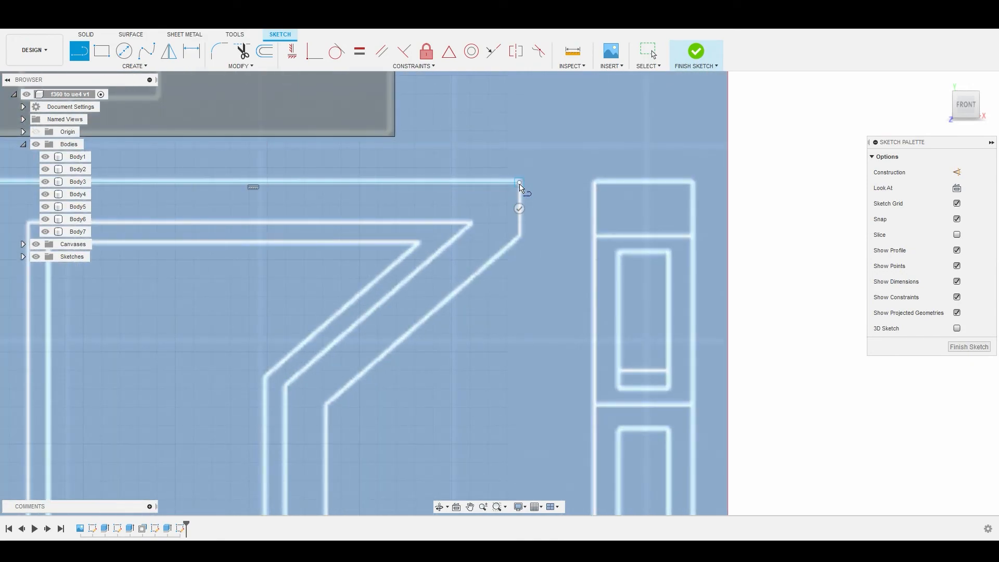
pyautogui.click(522, 237)
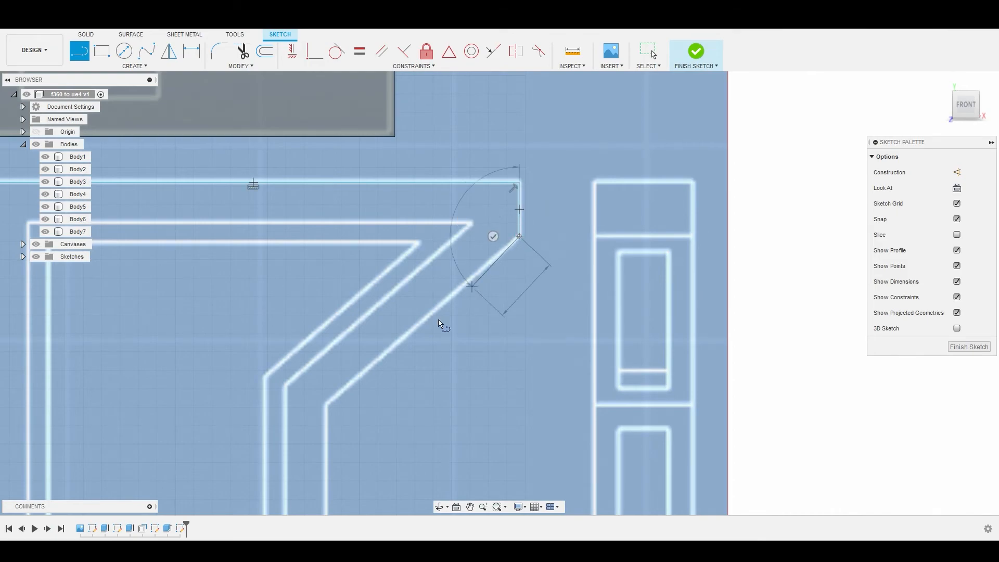
pyautogui.click(327, 405)
# Step: Continue the Divider outline along the long inner vertical edge, the lower diagonal and the short vertical end to the lower-right corner
pyautogui.scroll(-4, 327, 405)
pyautogui.moveTo(329, 411); pyautogui.dragTo(437, 195, button='middle')
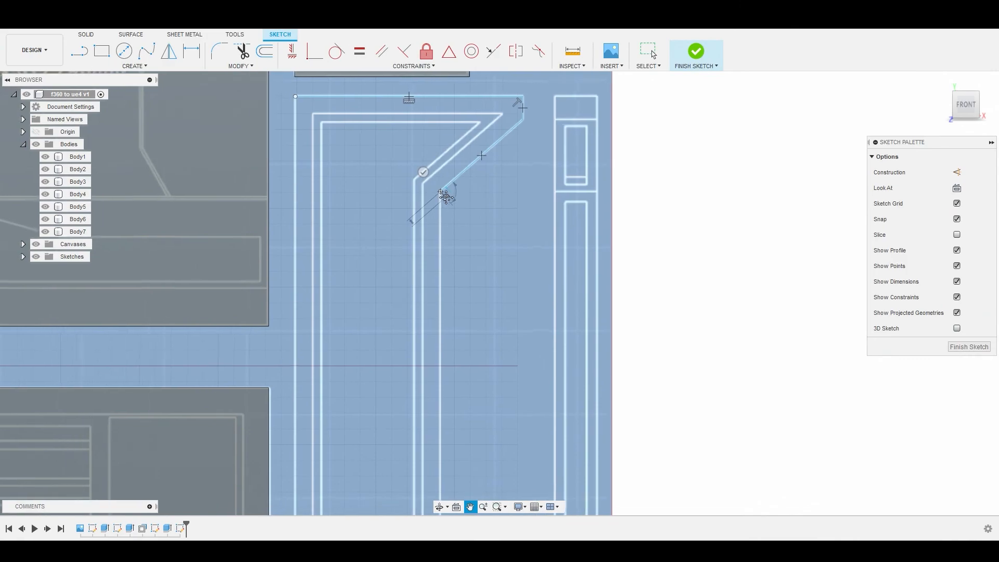
pyautogui.scroll(-2, 440, 393)
pyautogui.scroll(-2, 441, 394)
pyautogui.moveTo(442, 394); pyautogui.dragTo(432, 252, button='middle')
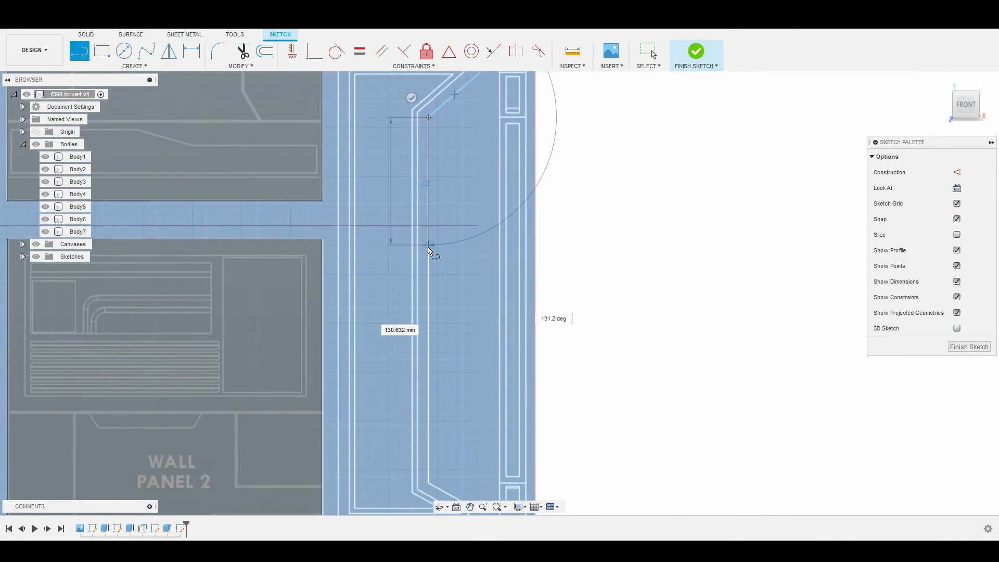
pyautogui.moveTo(430, 456); pyautogui.dragTo(434, 289, button='middle')
pyautogui.scroll(5, 432, 299)
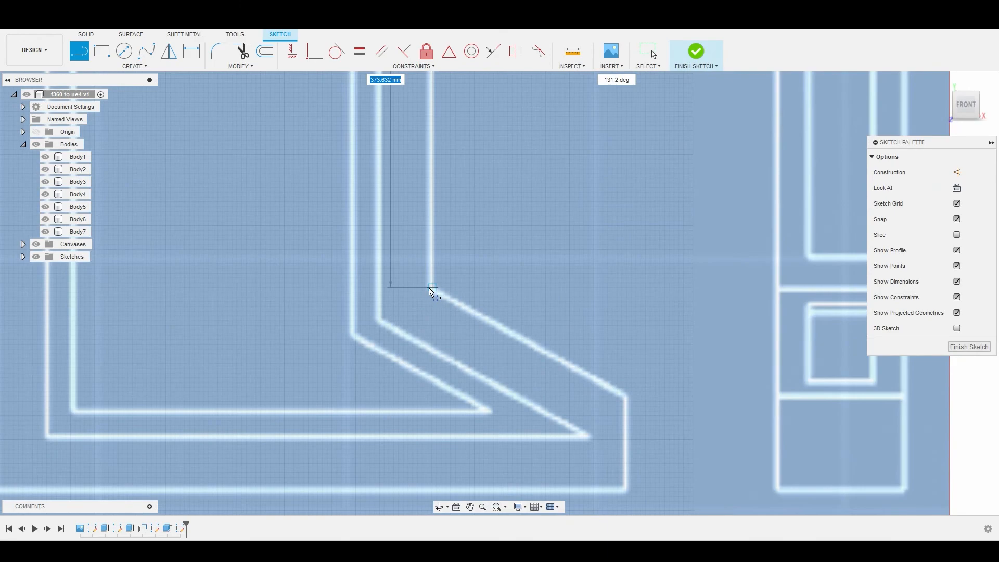
pyautogui.click(432, 288)
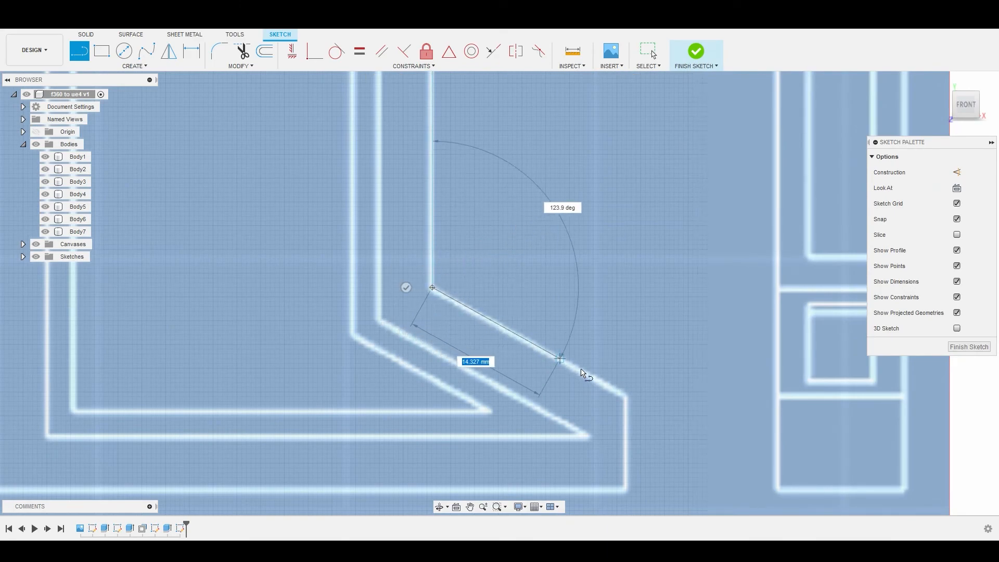
pyautogui.click(626, 398)
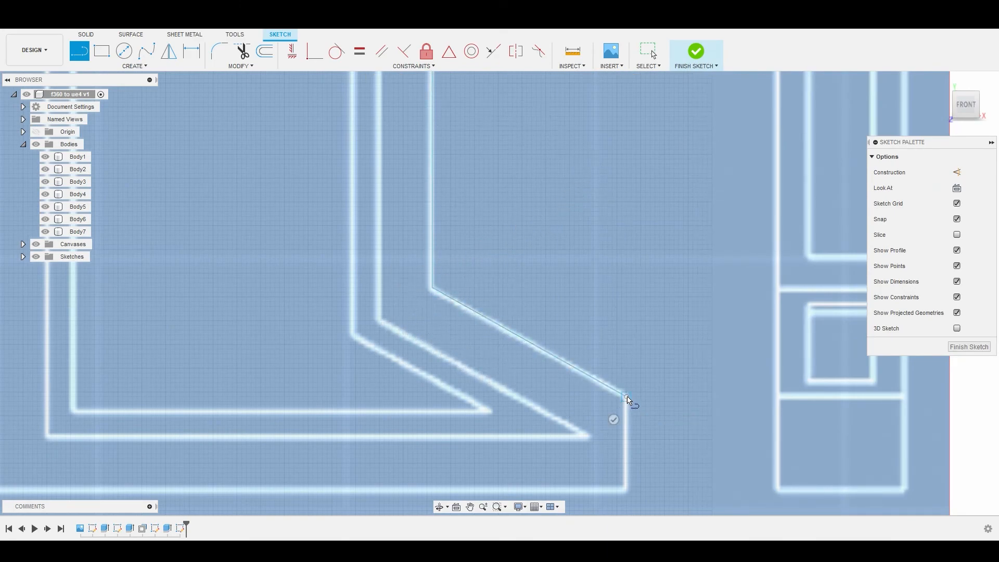
pyautogui.click(627, 489)
# Step: Close the Divider outline along its bottom edge and left side back to the starting corner
pyautogui.scroll(-4, 604, 476)
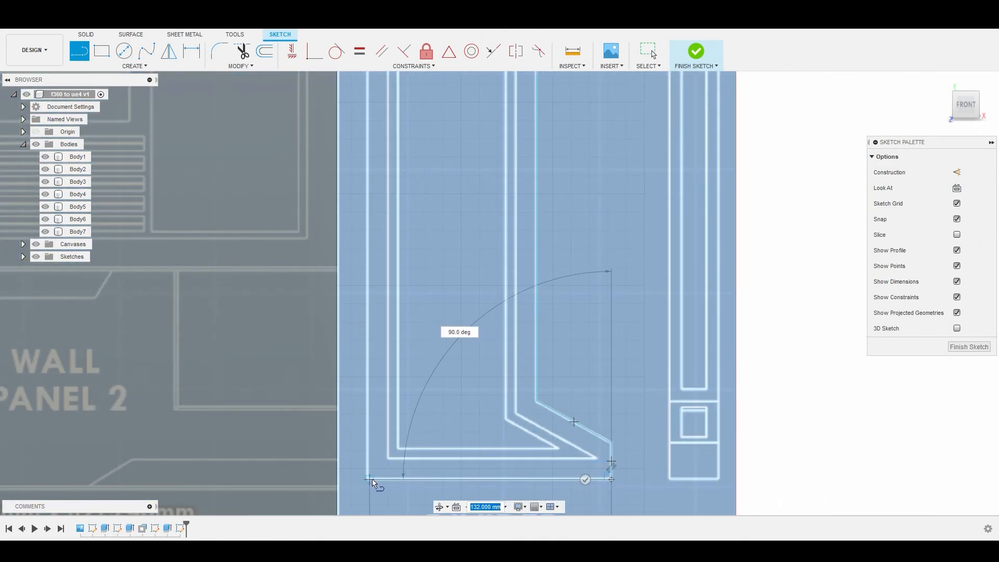
pyautogui.scroll(2, 368, 482)
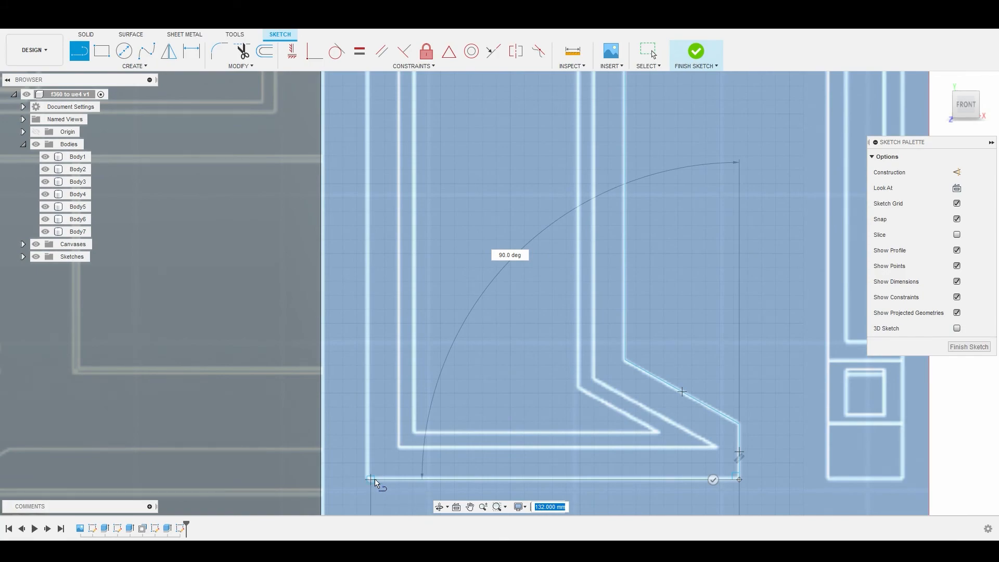
pyautogui.scroll(-10, 370, 448)
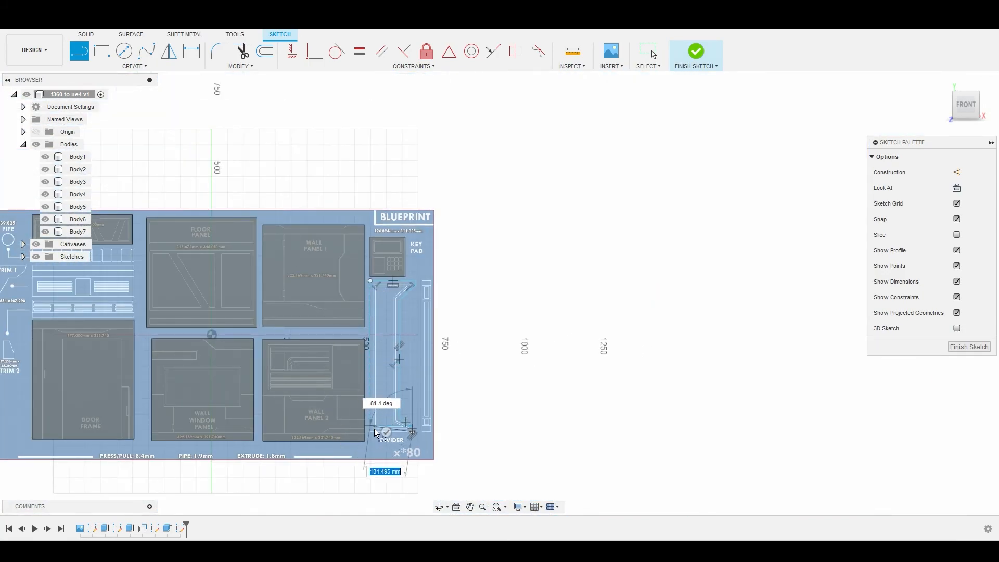
pyautogui.scroll(7, 373, 432)
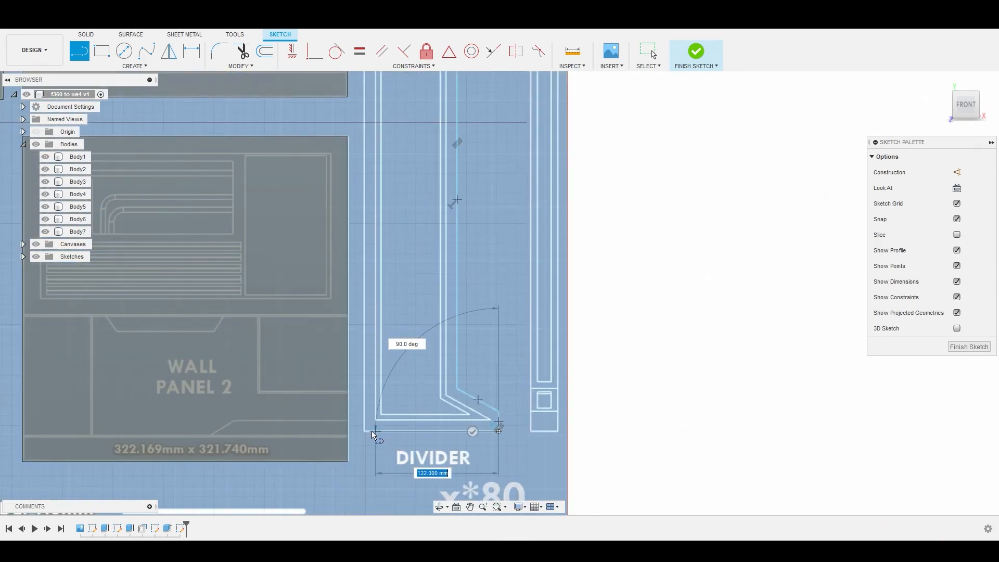
pyautogui.click(364, 428)
pyautogui.scroll(-2, 364, 268)
pyautogui.scroll(-2, 364, 270)
pyautogui.click(363, 166)
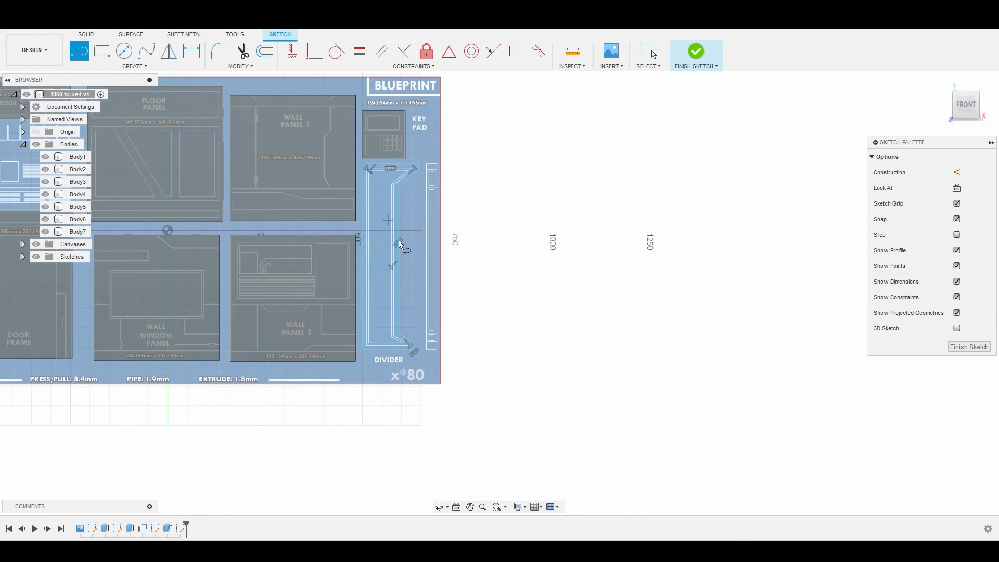
pyautogui.rightClick(388, 203)
pyautogui.click(426, 204)
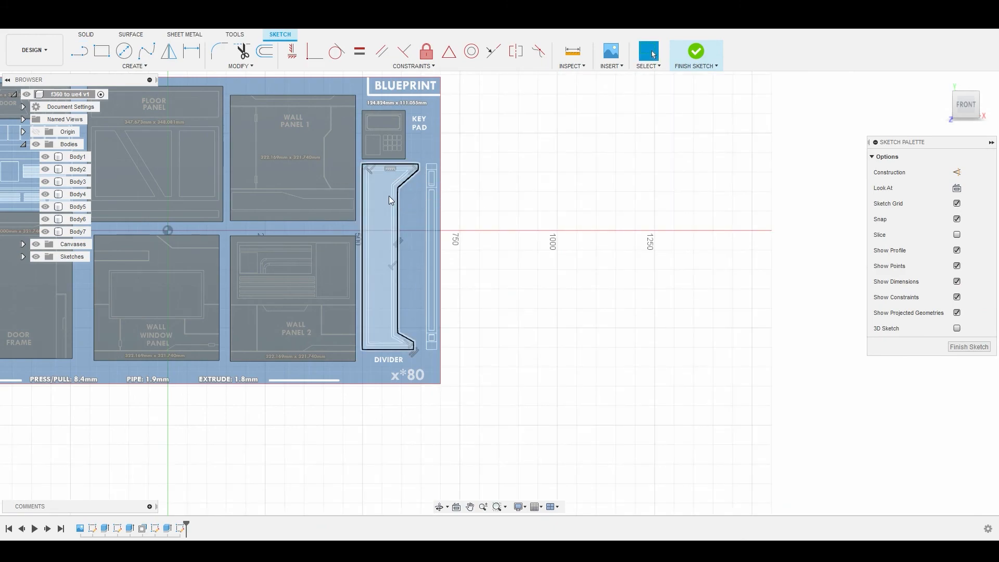
# Step: Extrude the closed Divider profile about 11.5 mm as a new body with the direction set to Symmetric
pyautogui.click(383, 199)
pyautogui.scroll(-2, 381, 210)
pyautogui.scroll(2, 381, 218)
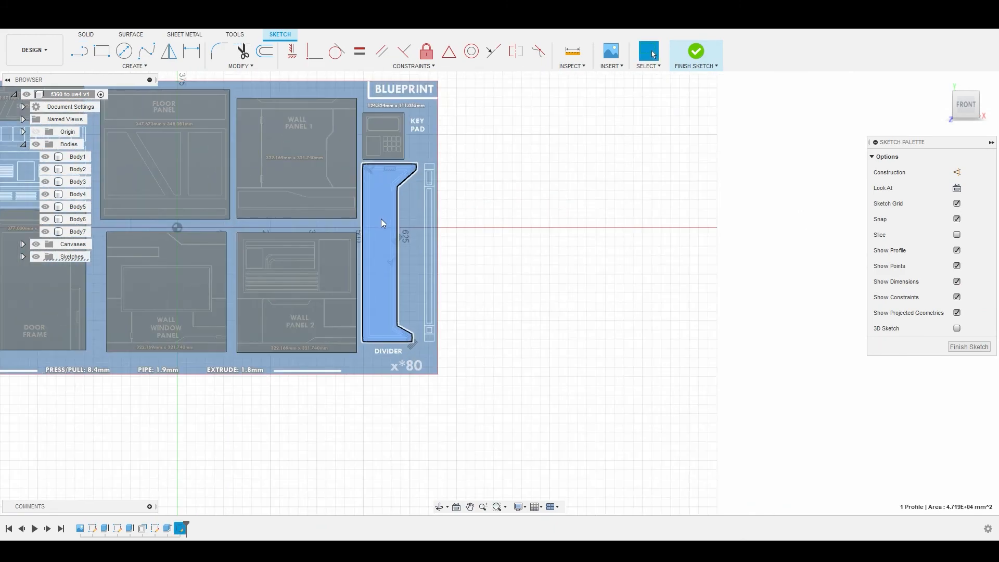
pyautogui.rightClick(383, 217)
pyautogui.click(424, 200)
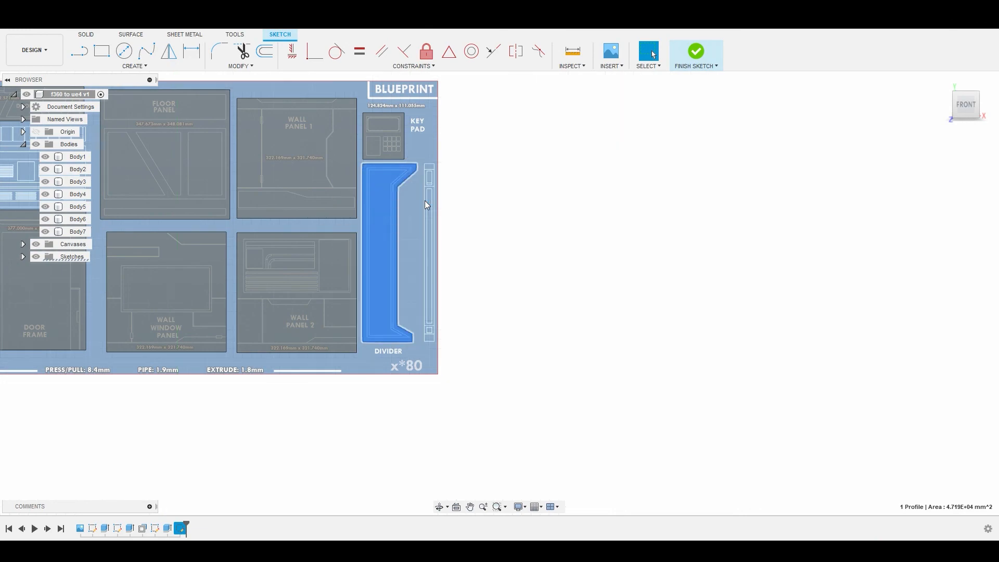
pyautogui.keyDown('shift'); pyautogui.moveTo(402, 218); pyautogui.dragTo(326, 305, button='middle'); pyautogui.keyUp('shift')
pyautogui.scroll(4, 346, 291)
pyautogui.moveTo(324, 305); pyautogui.dragTo(317, 306)
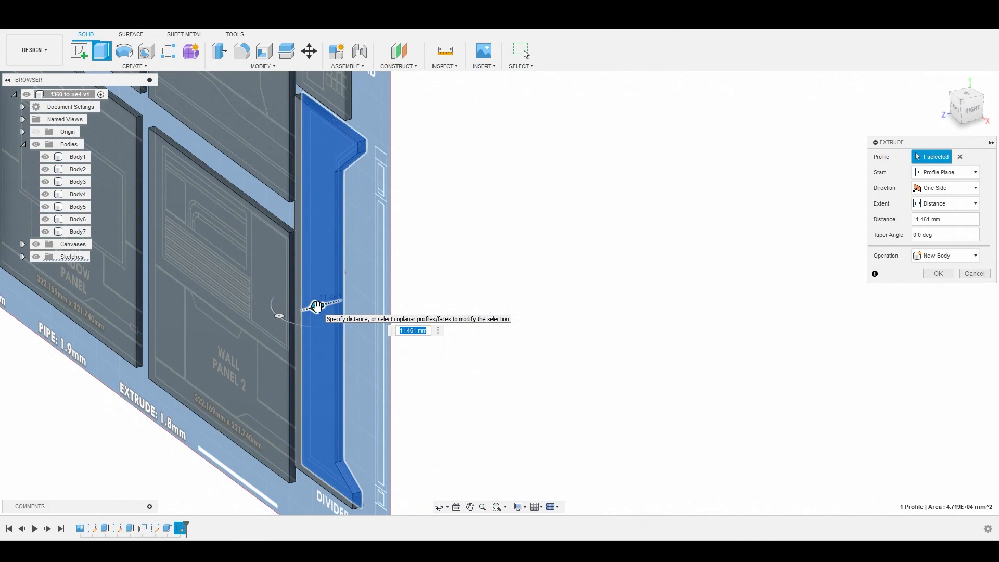
pyautogui.click(948, 191)
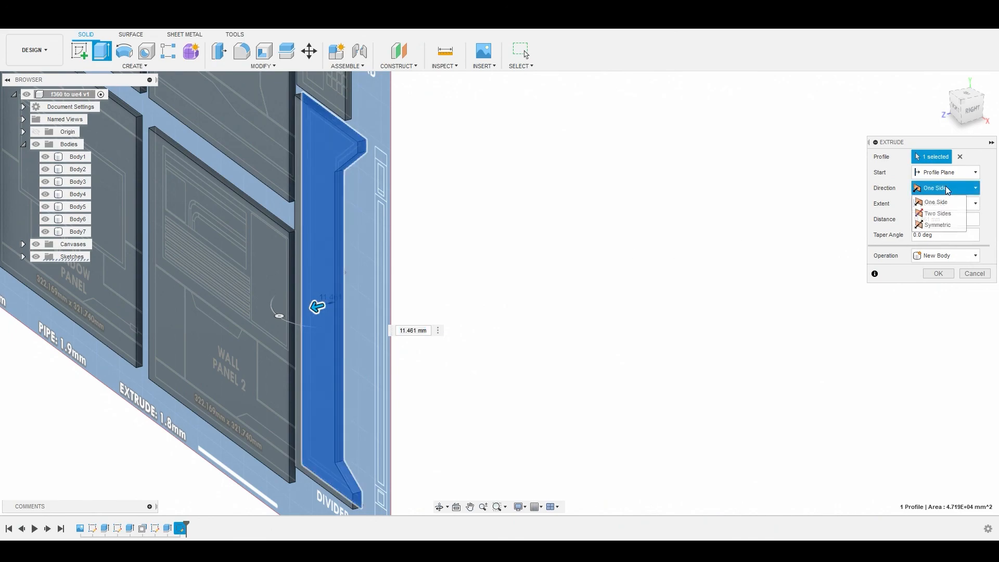
pyautogui.click(938, 225)
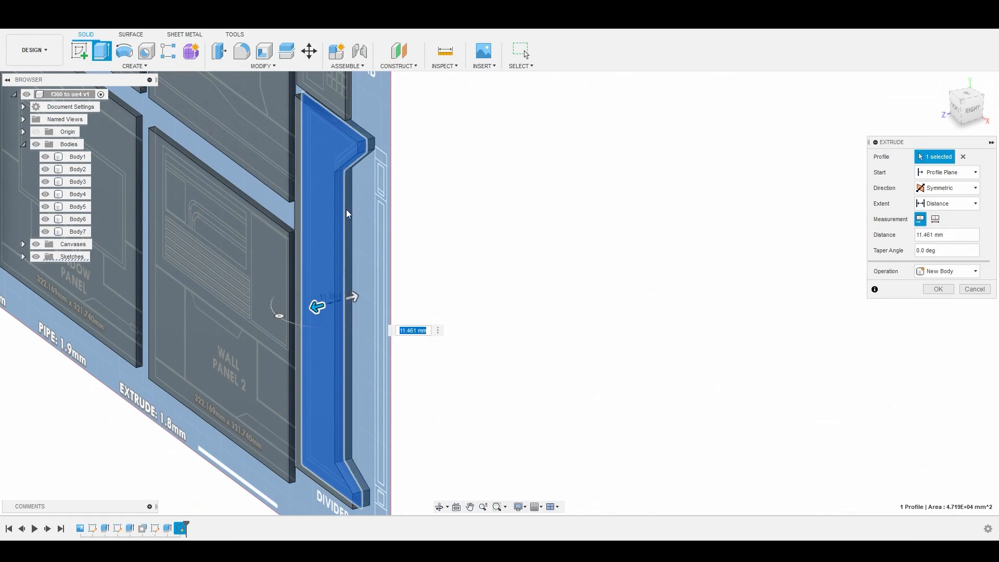